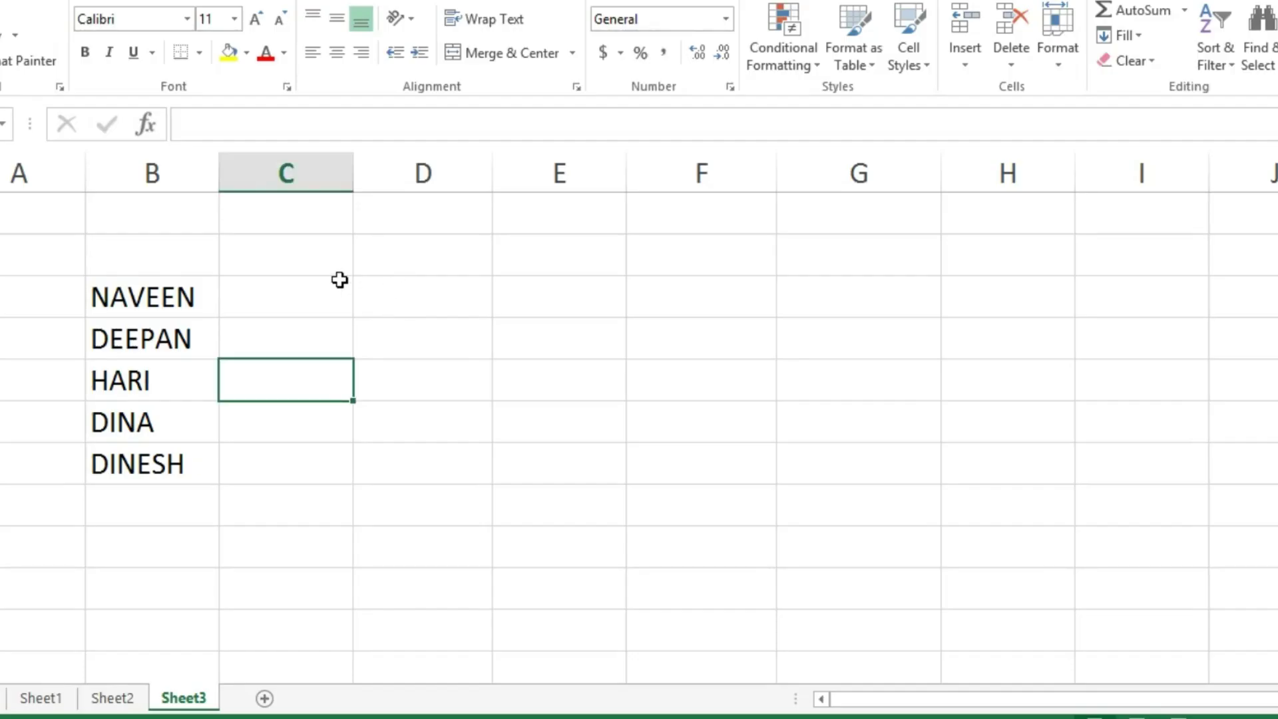
Add the note 'CTRL + E' in cell D1
left_click(283, 298)
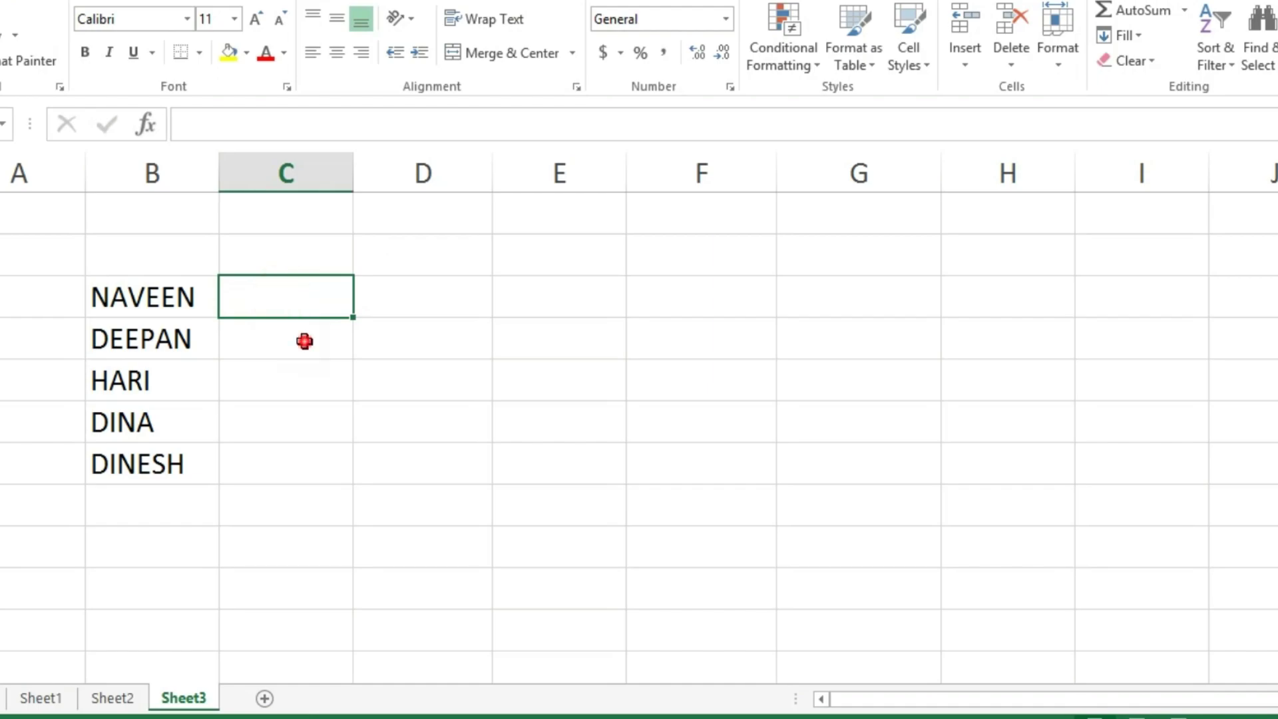
left_click(314, 266)
left_click(418, 241)
left_click(443, 221)
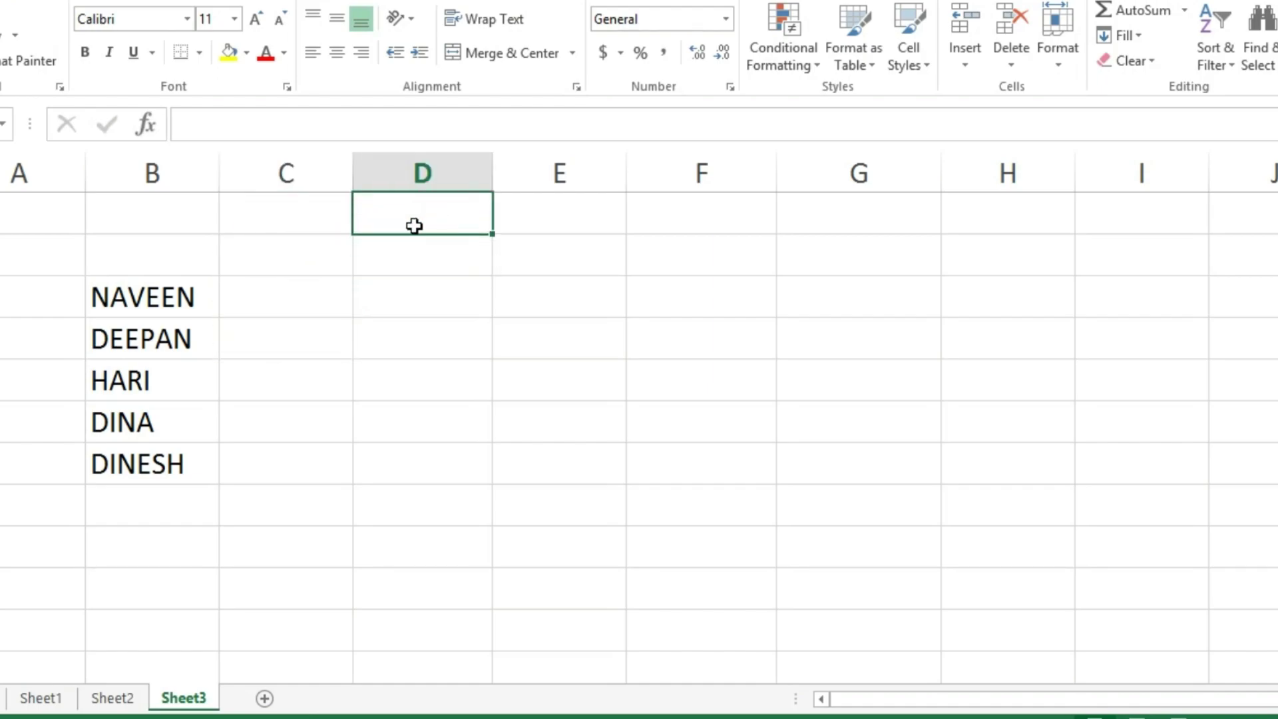
type("CTR")
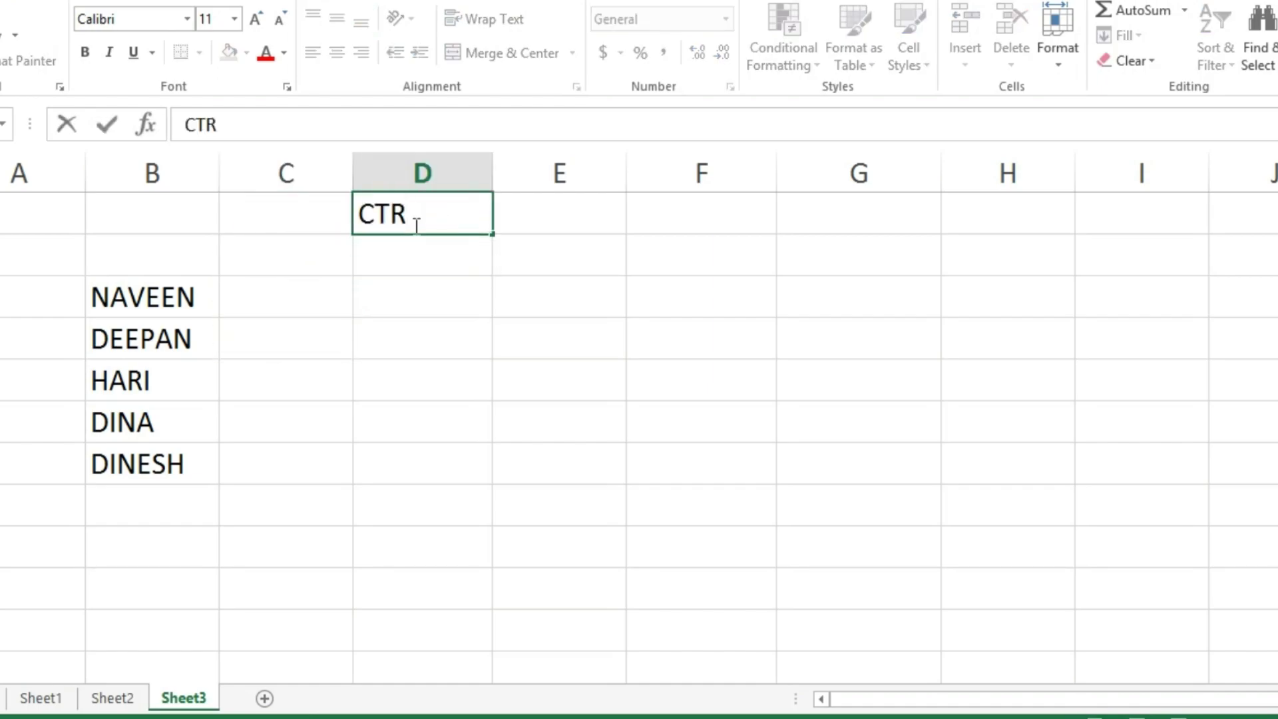
type("L + ")
type("E")
left_click(439, 296)
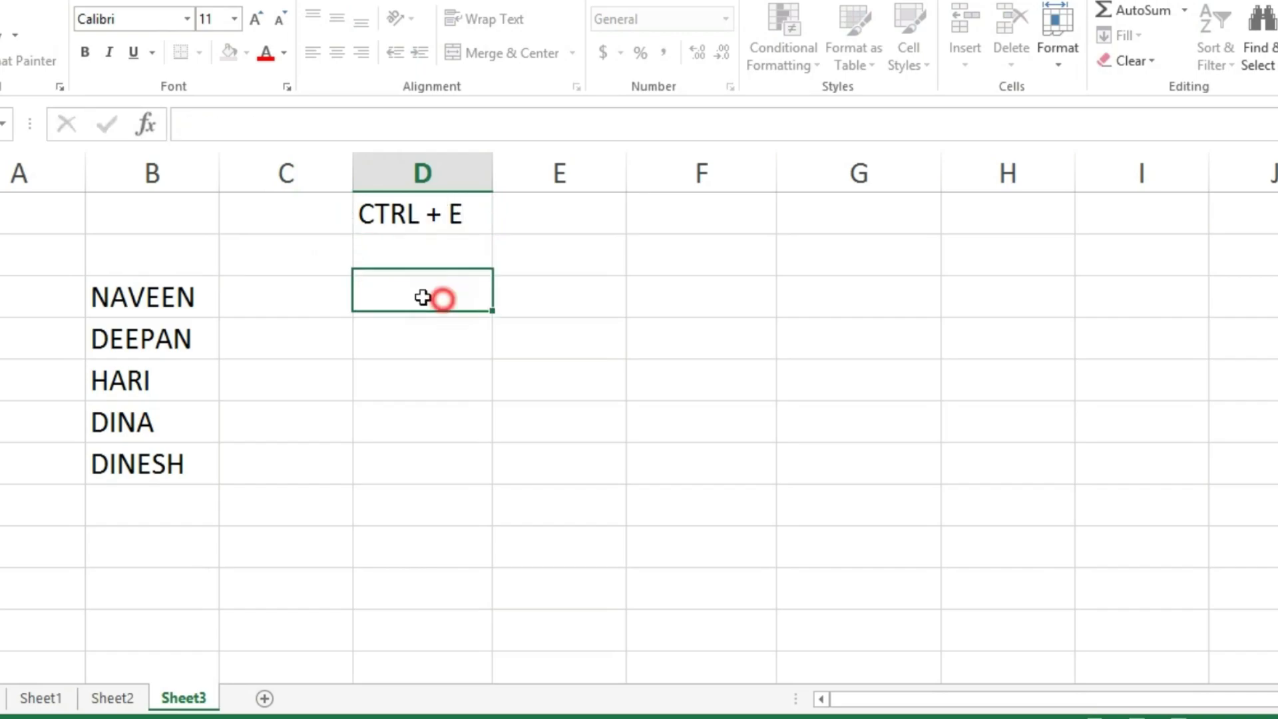
Flash Fill the letter K beside all five names in C3:C7
left_click(328, 290)
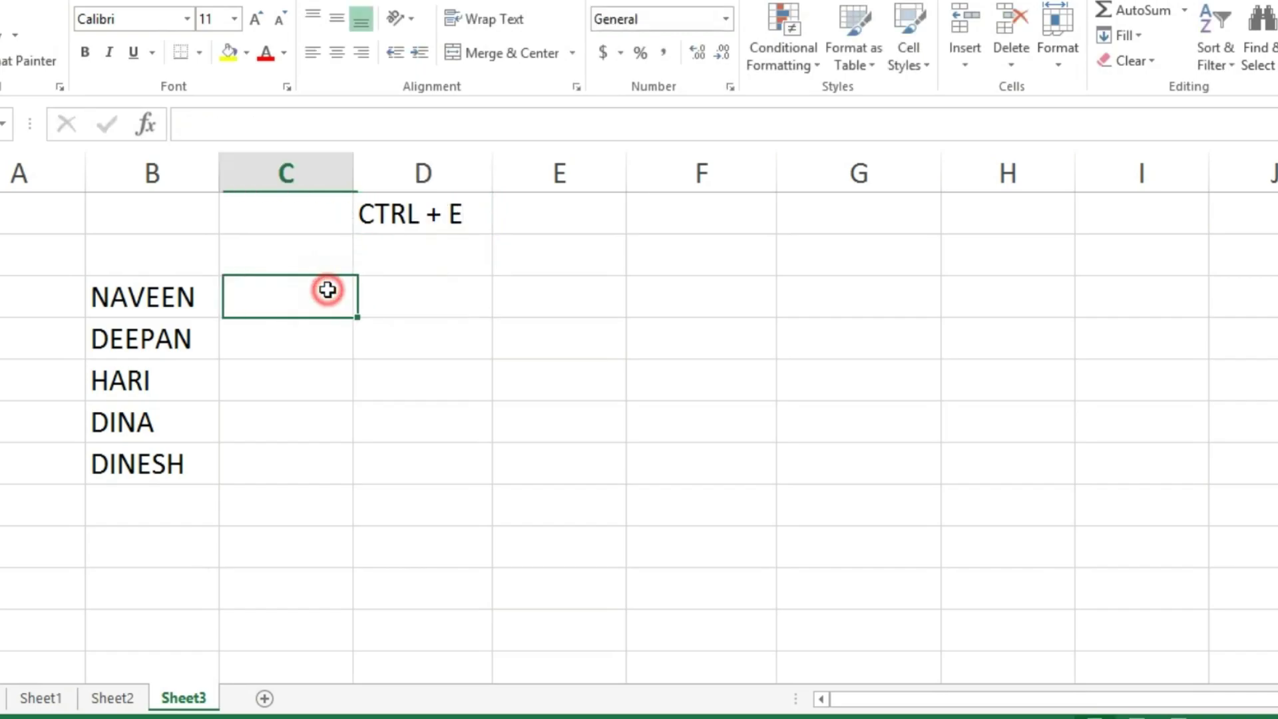
left_click(322, 366)
mouse_move(294, 295)
left_mouse_down()
mouse_move(217, 445)
mouse_move(260, 440)
left_mouse_up()
type("K")
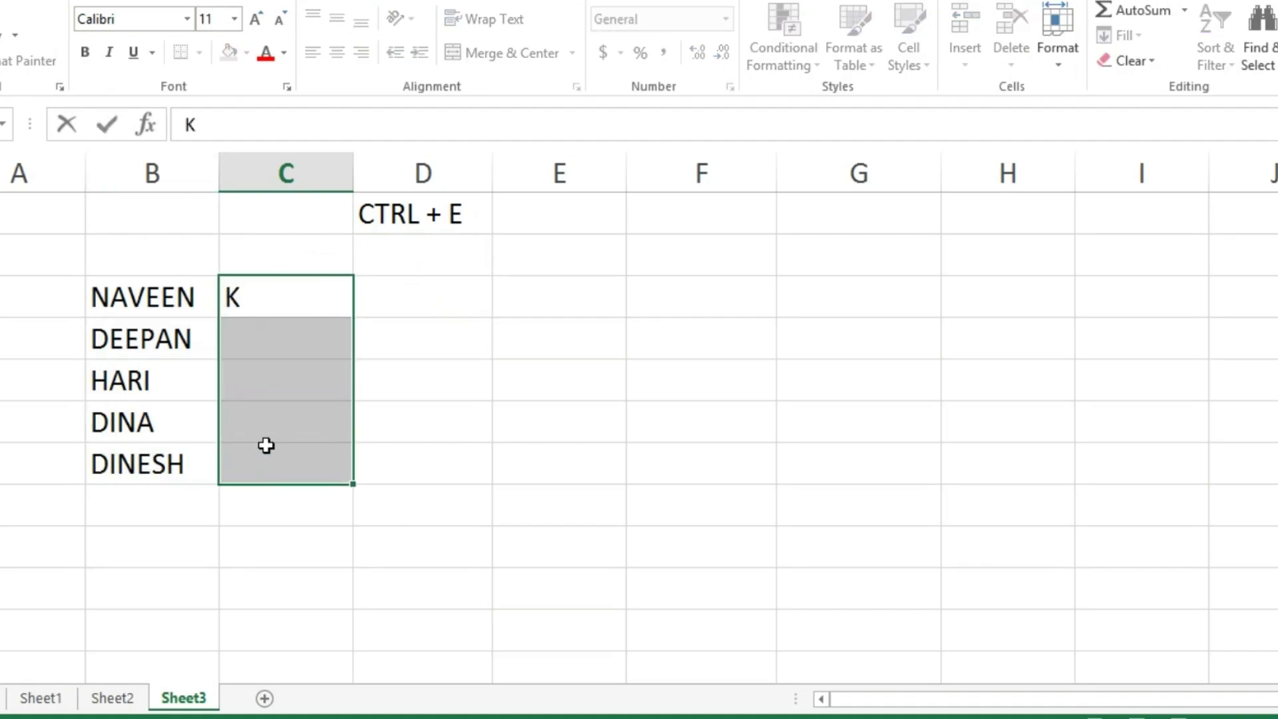
key("ctrl+e")
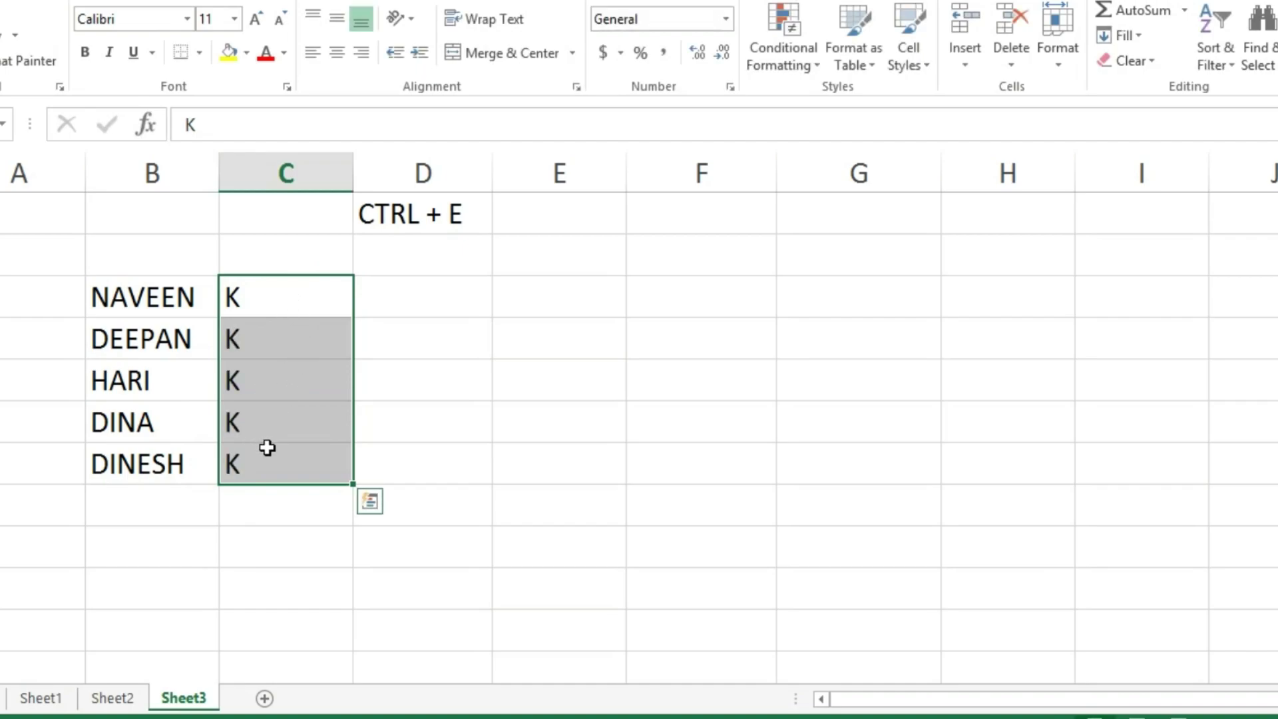
left_click_drag(299, 297, 245, 448)
type("K")
key("ctrl+e")
Compare NAVEEN in B3 with the K in C3, then select empty cell D3
left_click(457, 297)
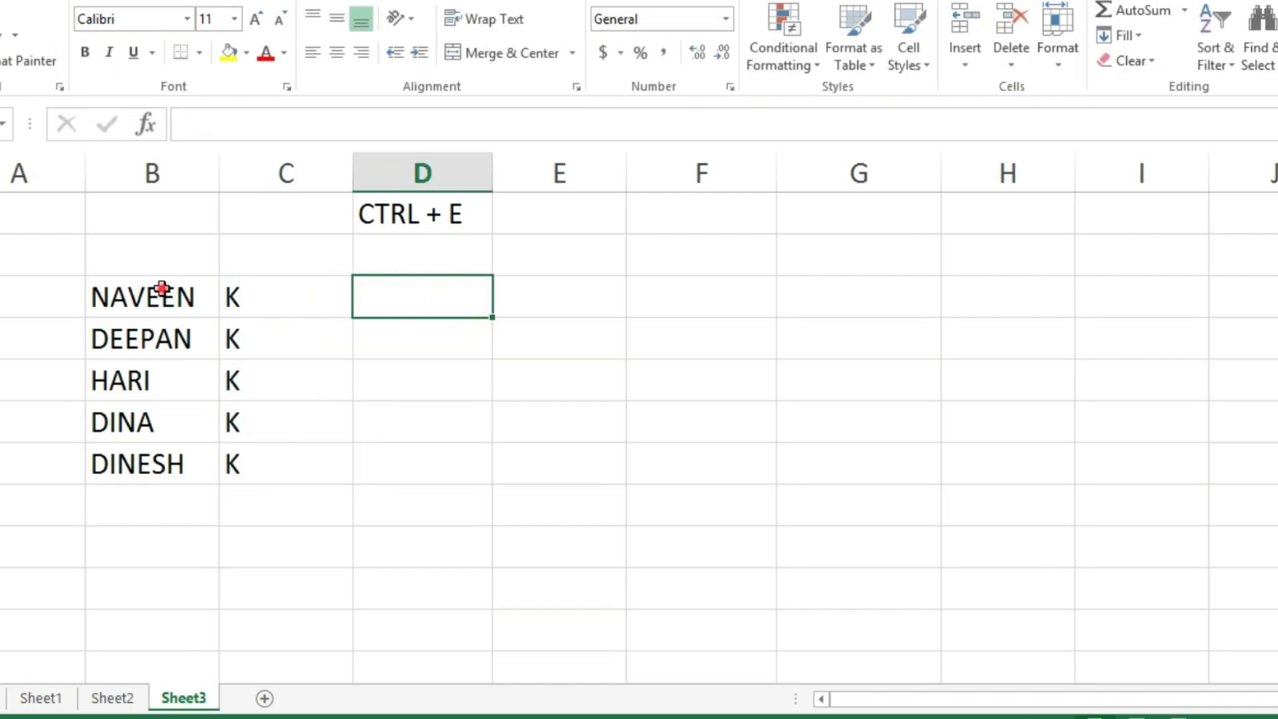
left_click(290, 292)
left_click(165, 293)
left_click(265, 291)
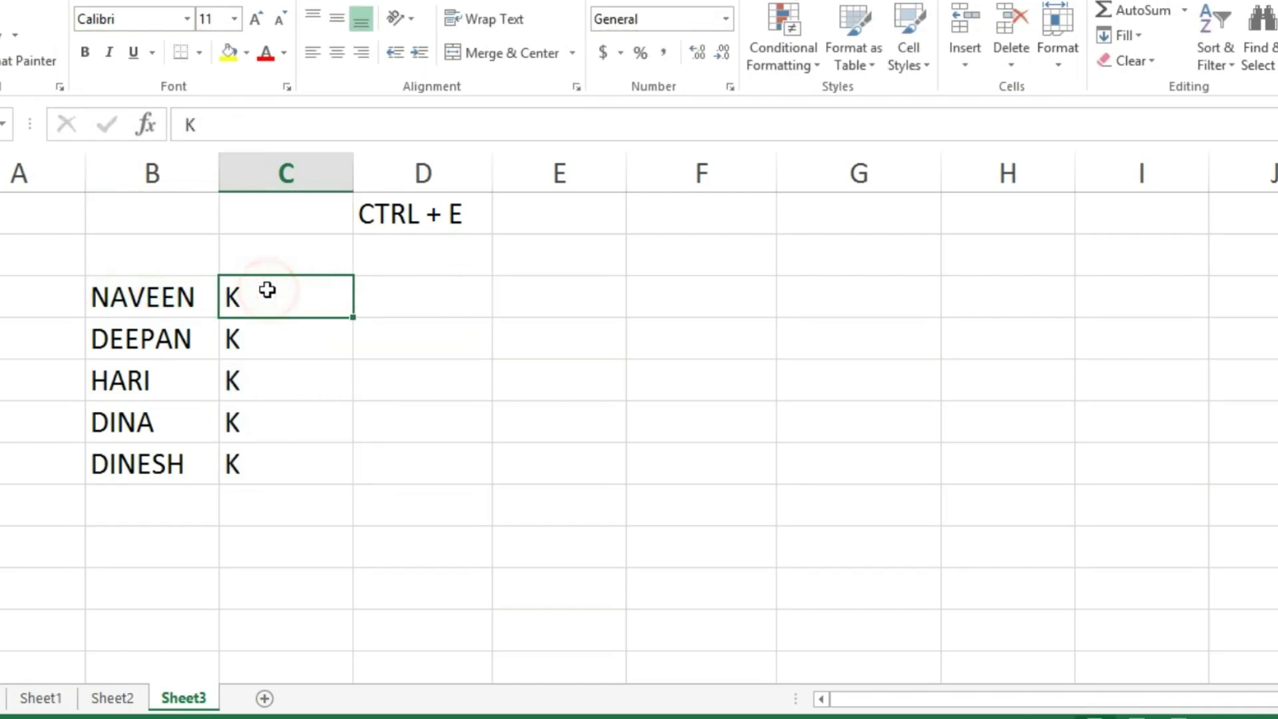
left_click(368, 298)
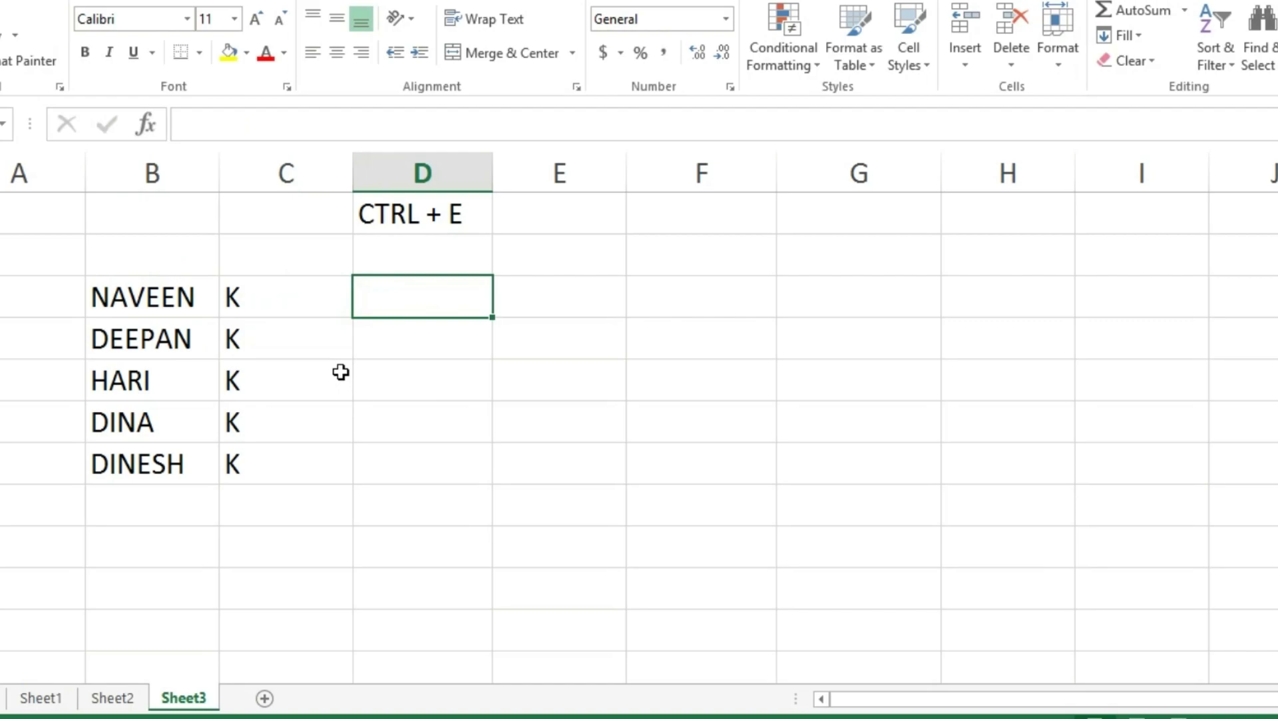
left_click(139, 297)
left_click(251, 303)
left_click(135, 299)
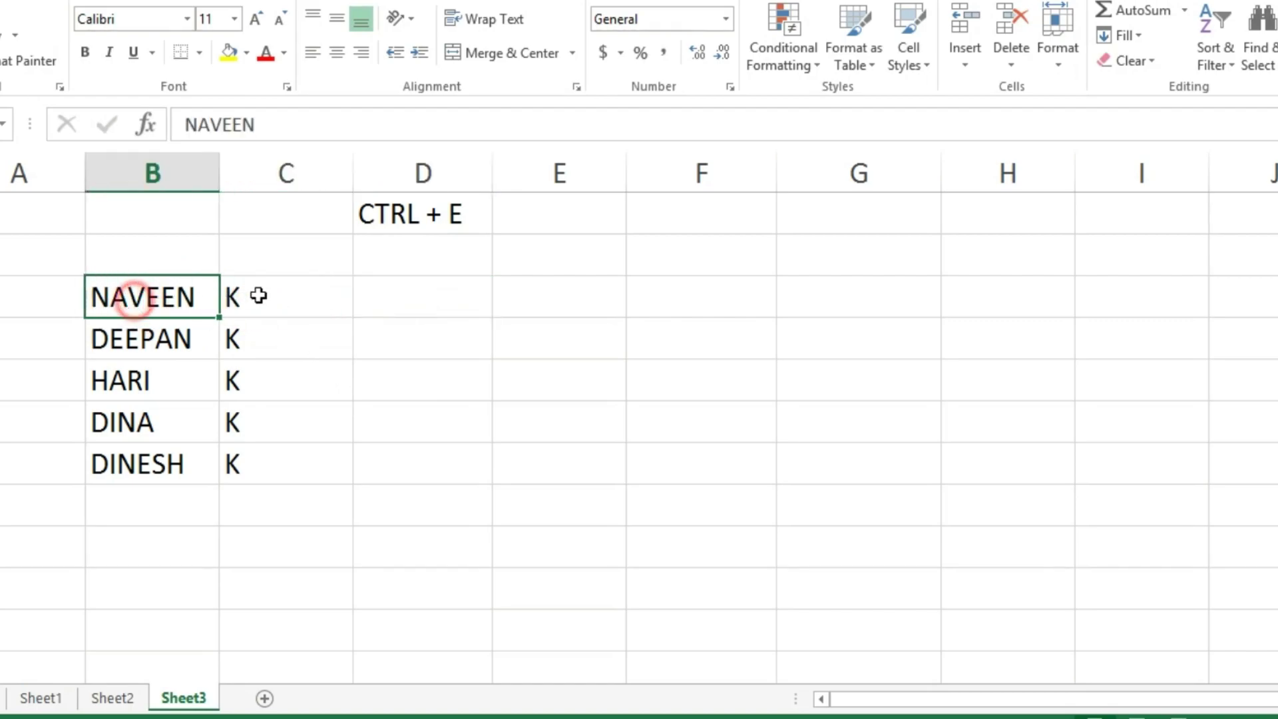
left_click(259, 296)
left_click(390, 302)
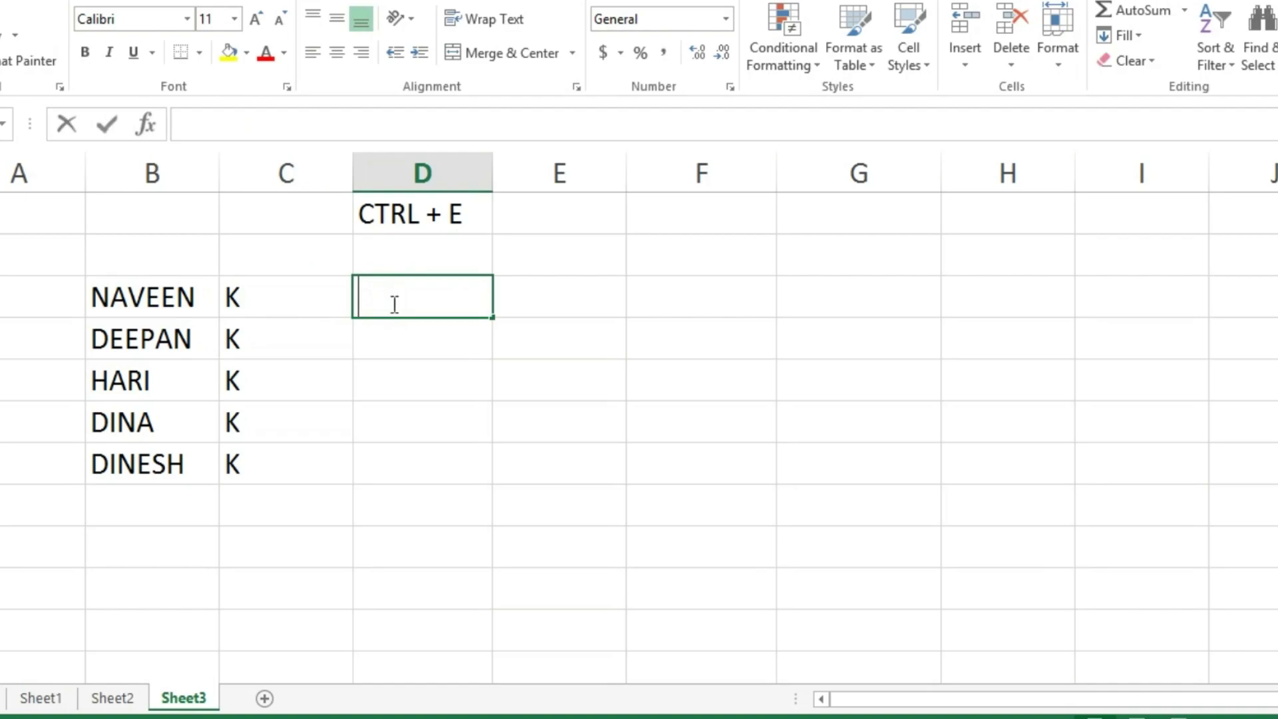
type("NAVEEN")
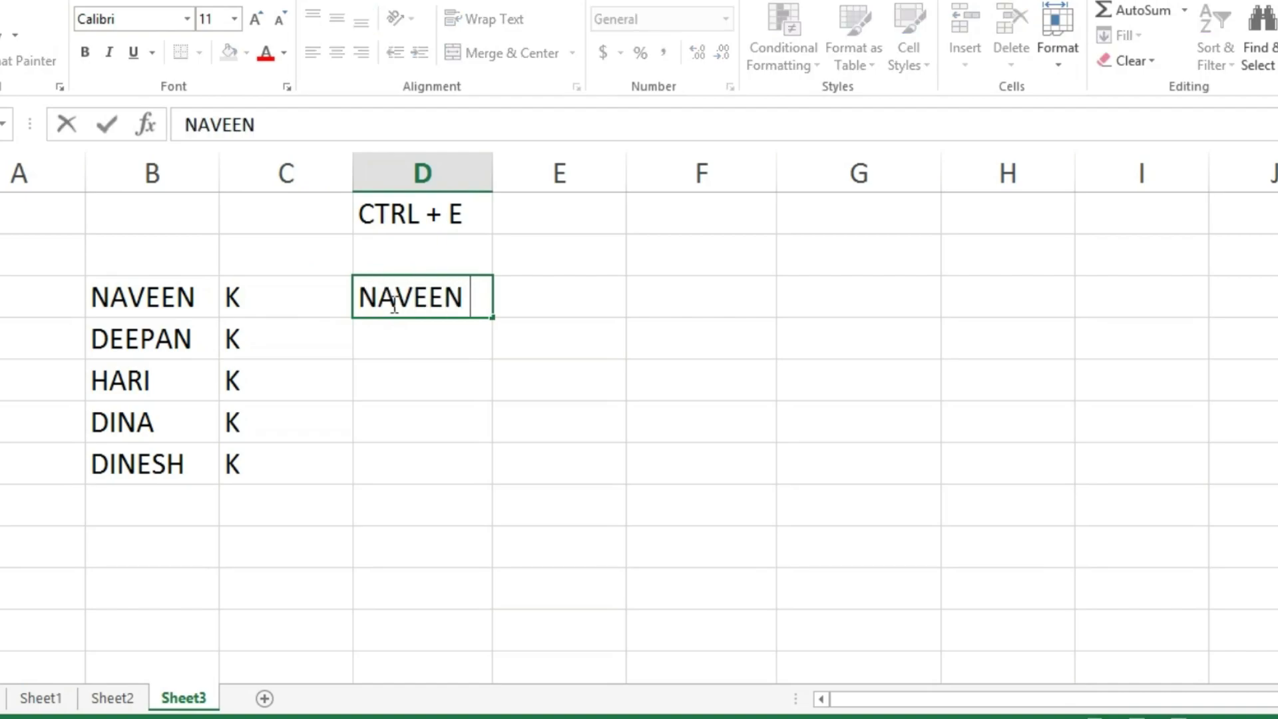
type(" K")
key("Return")
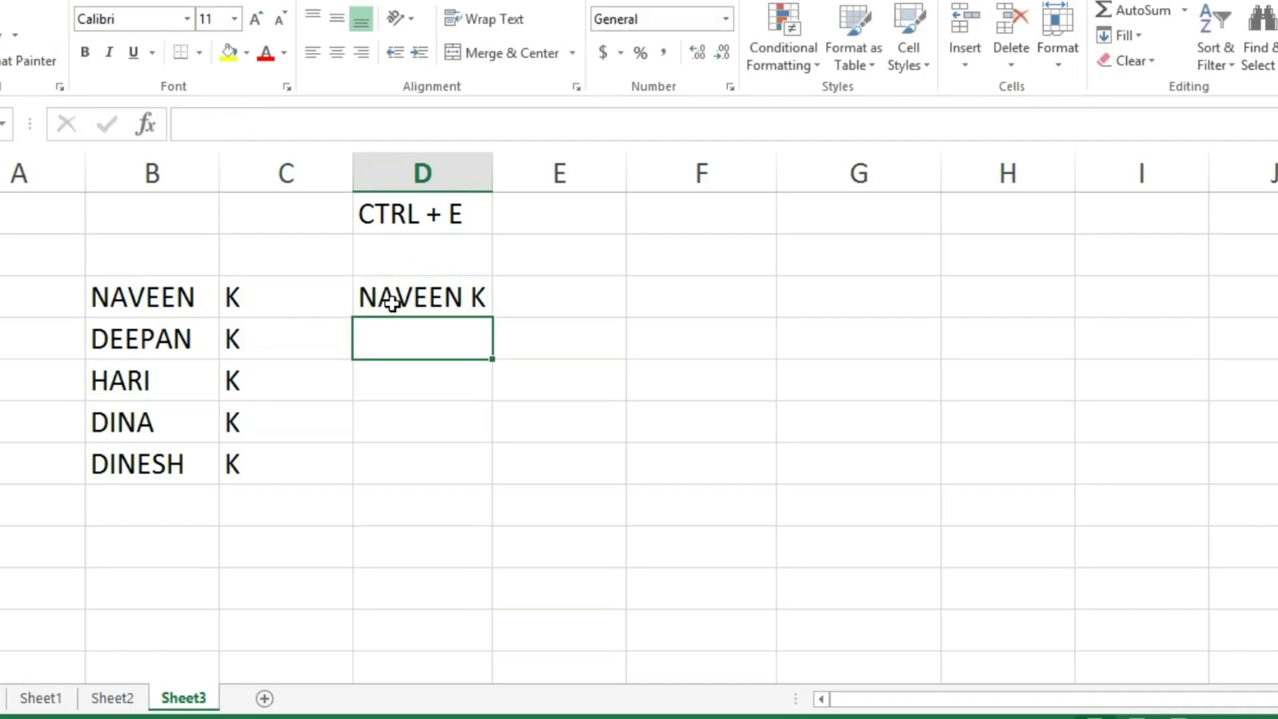
key("ctrl+e")
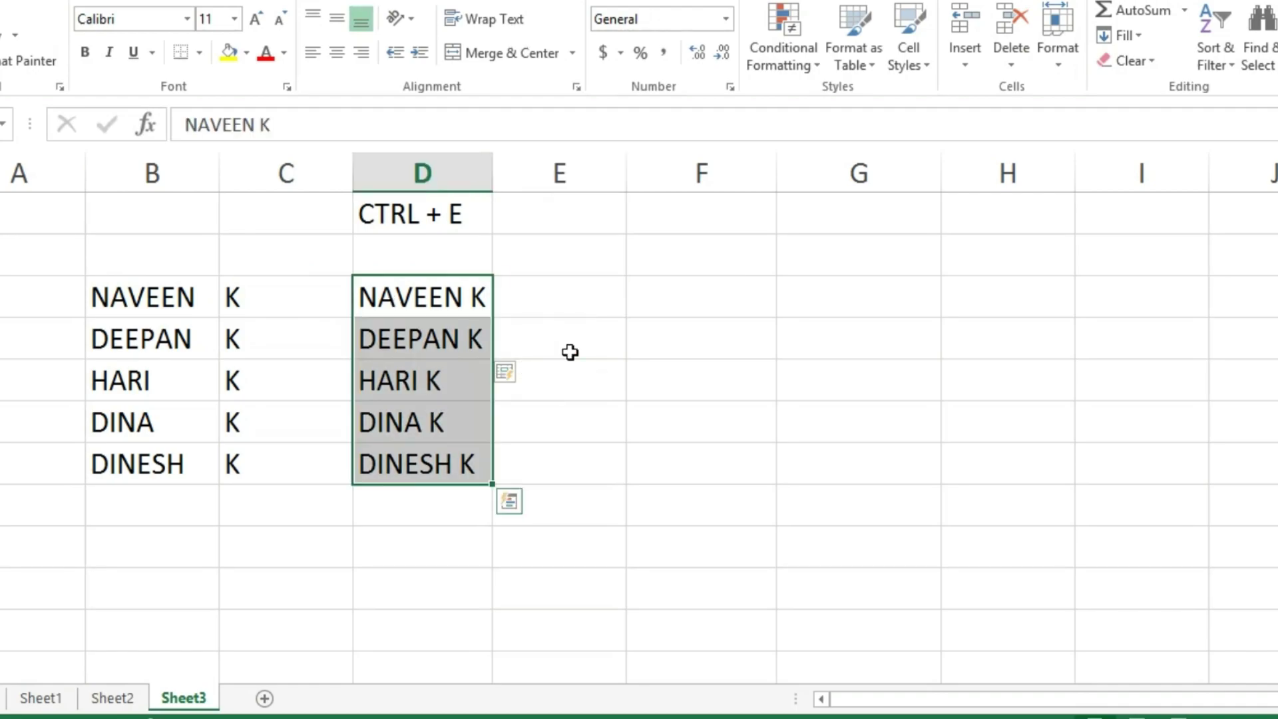
Select the K and combined-name cells in C3:D7
left_click(451, 324)
left_click(483, 296)
left_click(245, 296)
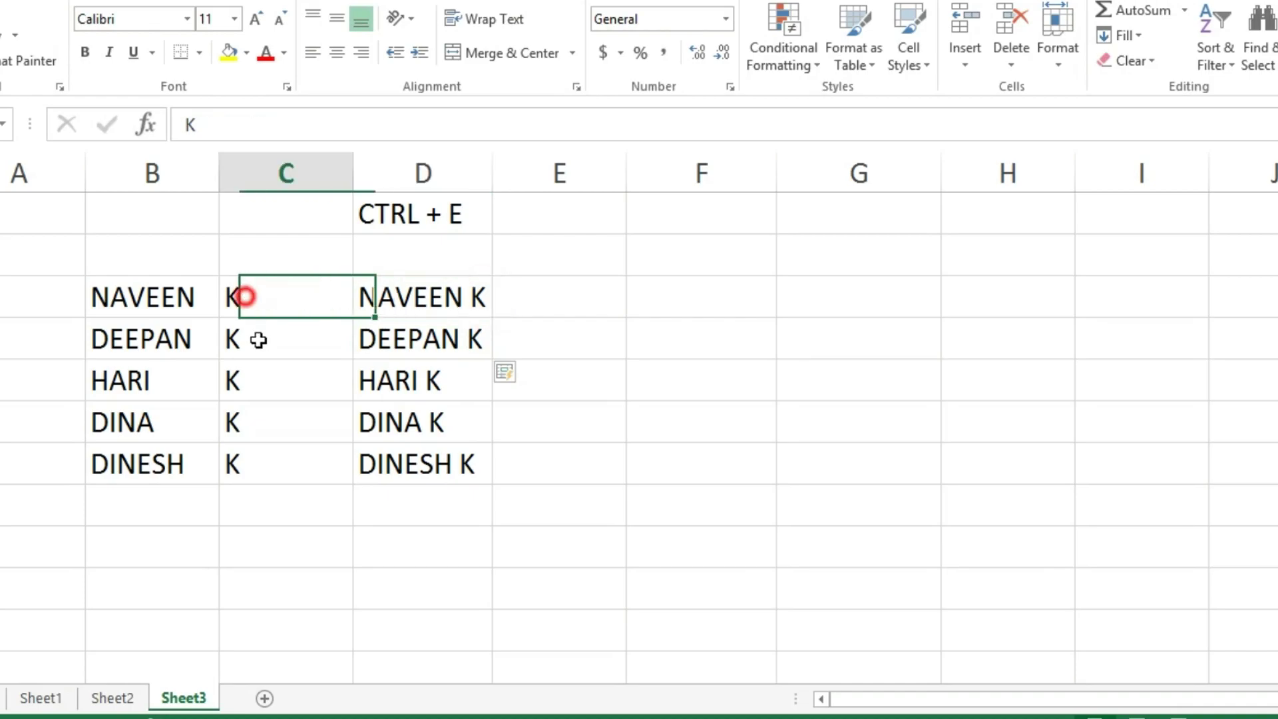
left_click_drag(258, 340, 400, 433)
mouse_move(247, 296)
left_mouse_down()
mouse_move(333, 470)
mouse_move(380, 468)
left_mouse_up()
key("Delete")
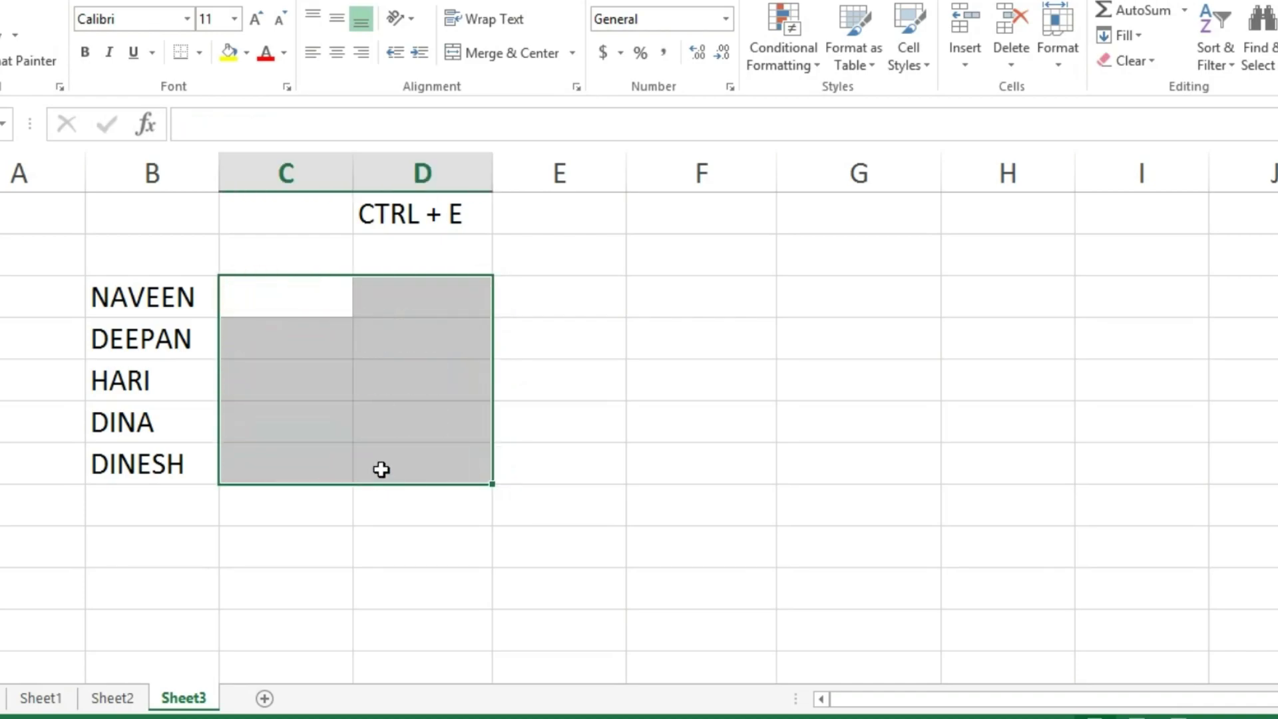
left_click(308, 315)
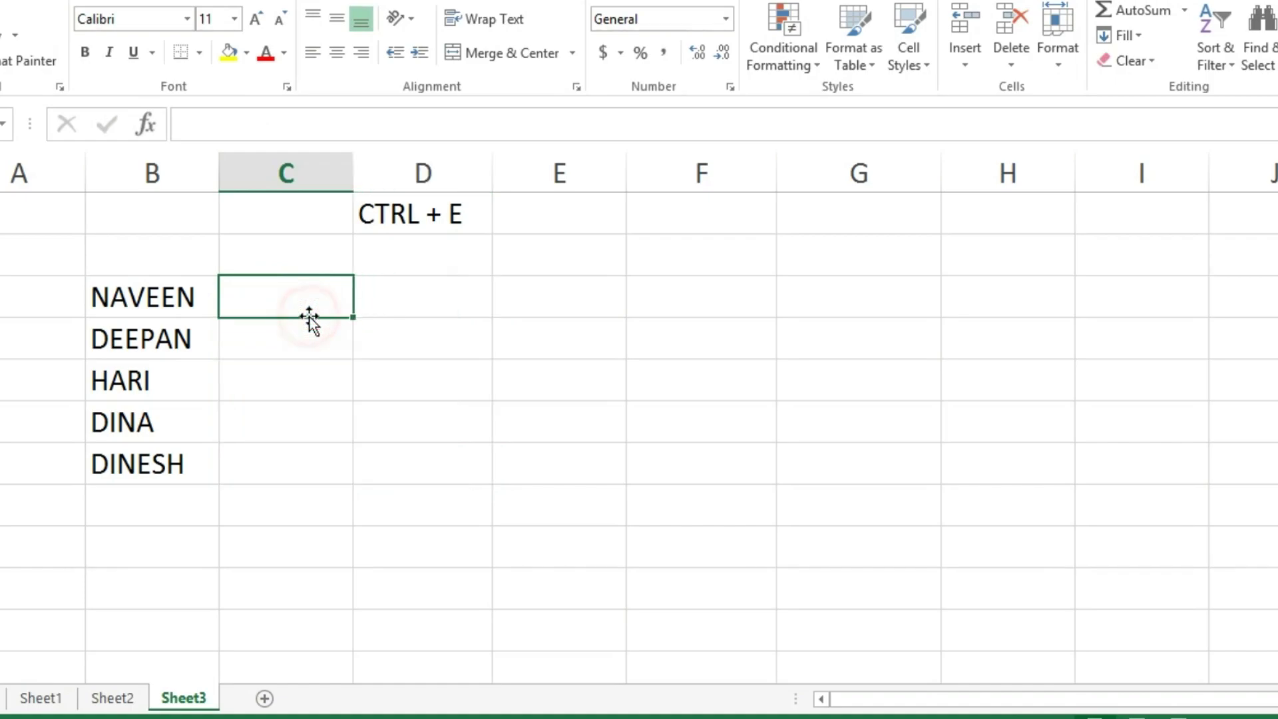
type("NA")
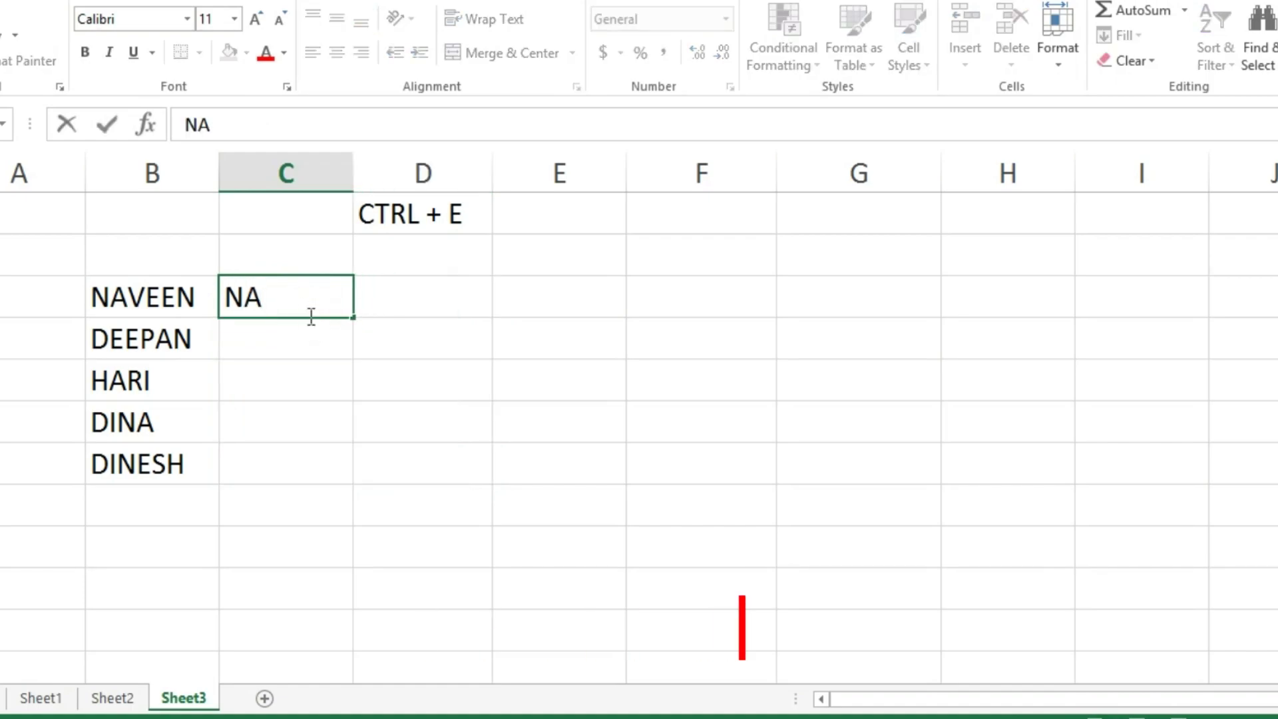
type("VEEN")
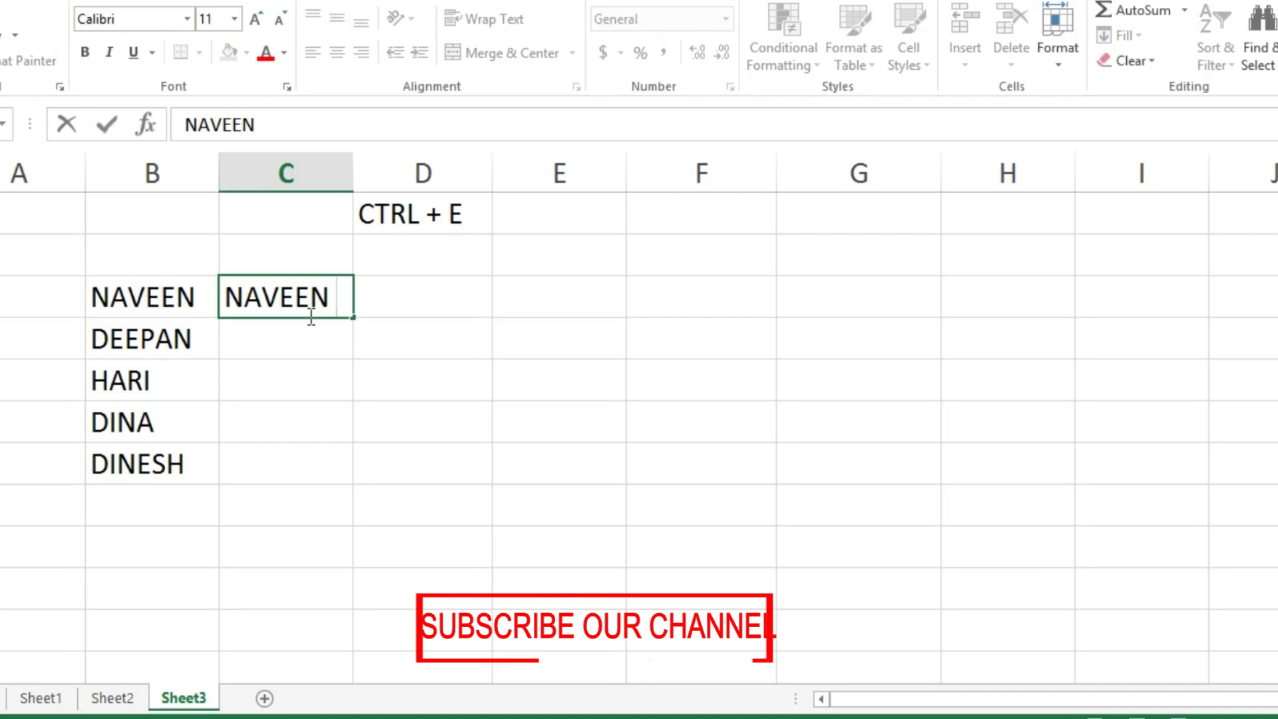
type(" K")
key("BackSpace")
key("BackSpace")
type("-K")
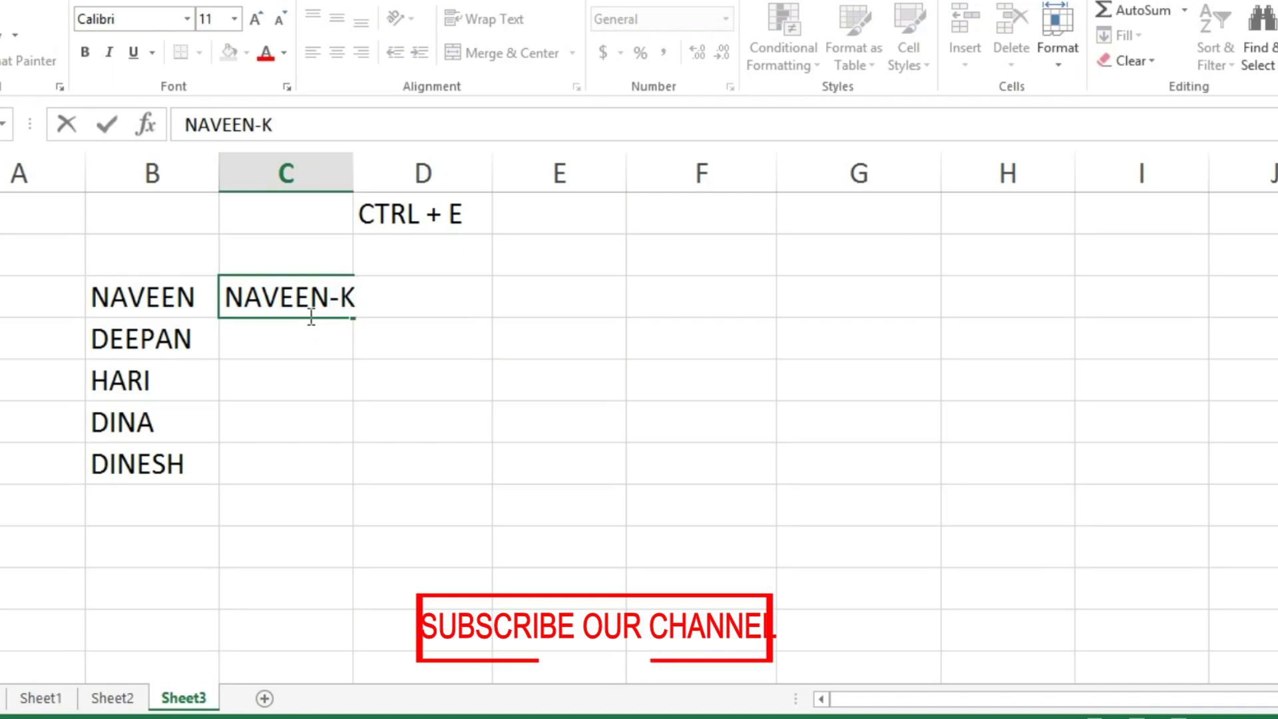
key("Return")
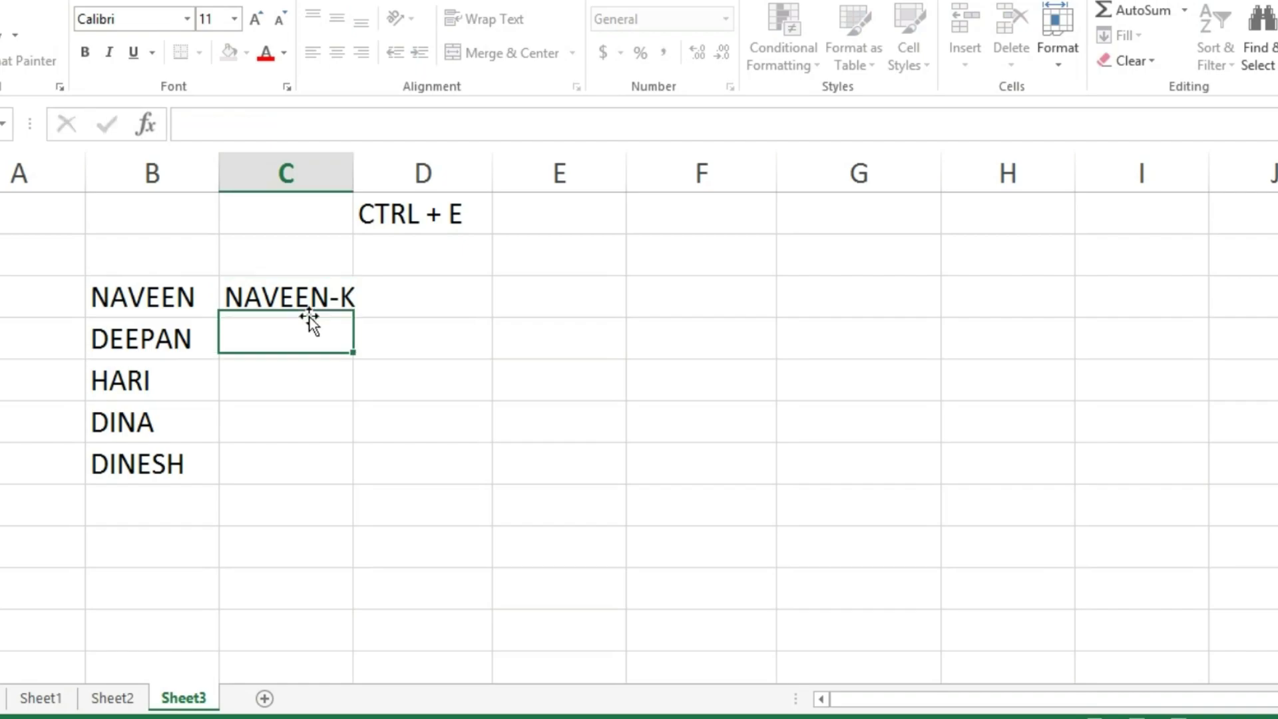
key("ctrl+e")
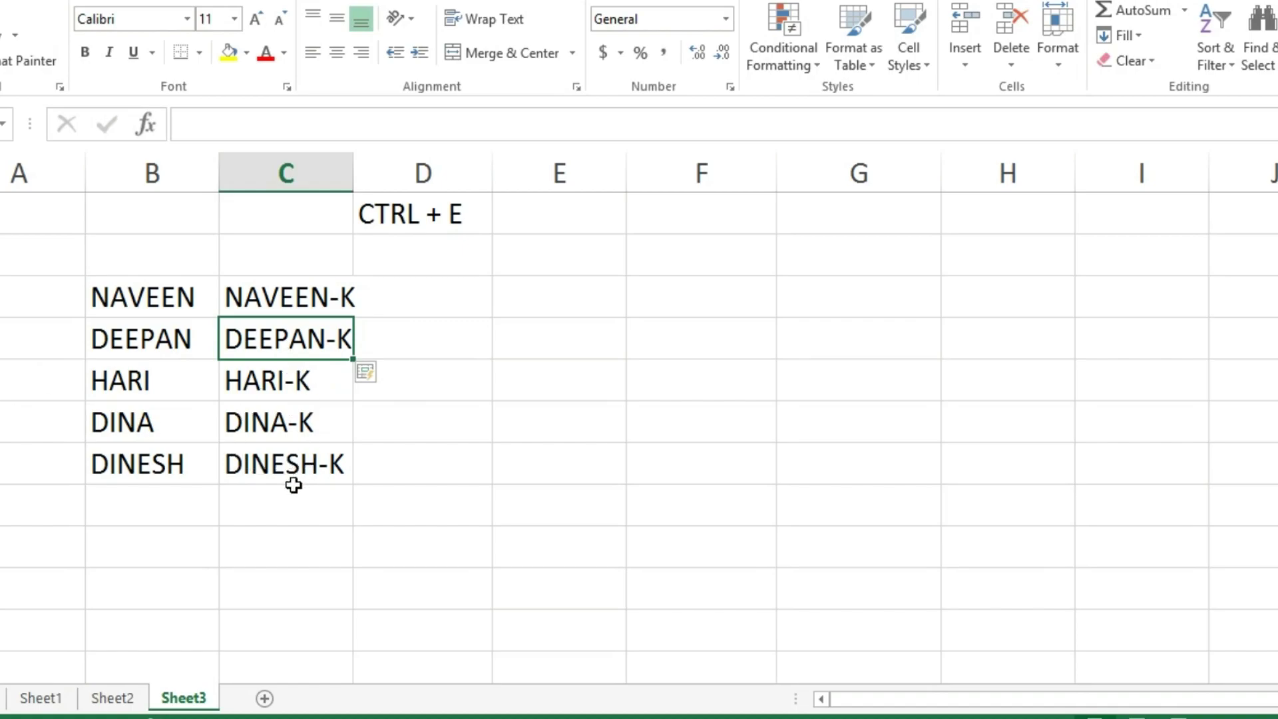
left_click(451, 405)
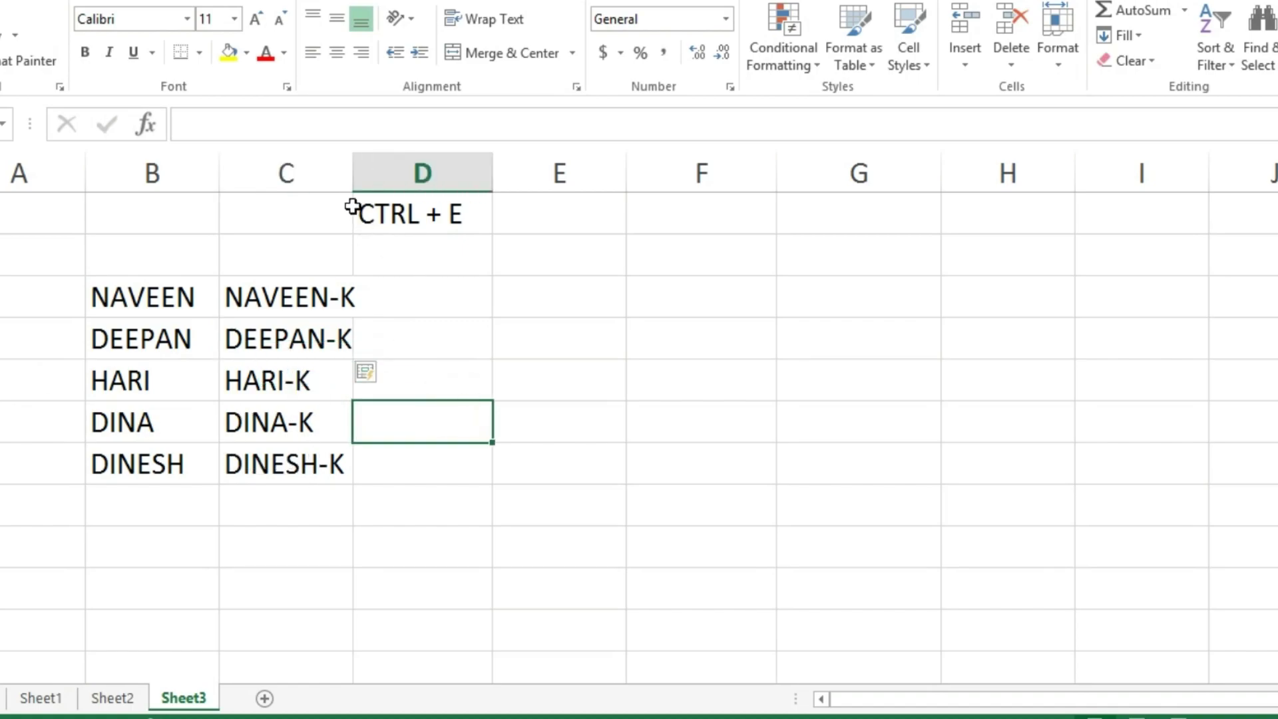
Widen column C and insert blank columns before the hyphenated names
left_click_drag(360, 172, 376, 171)
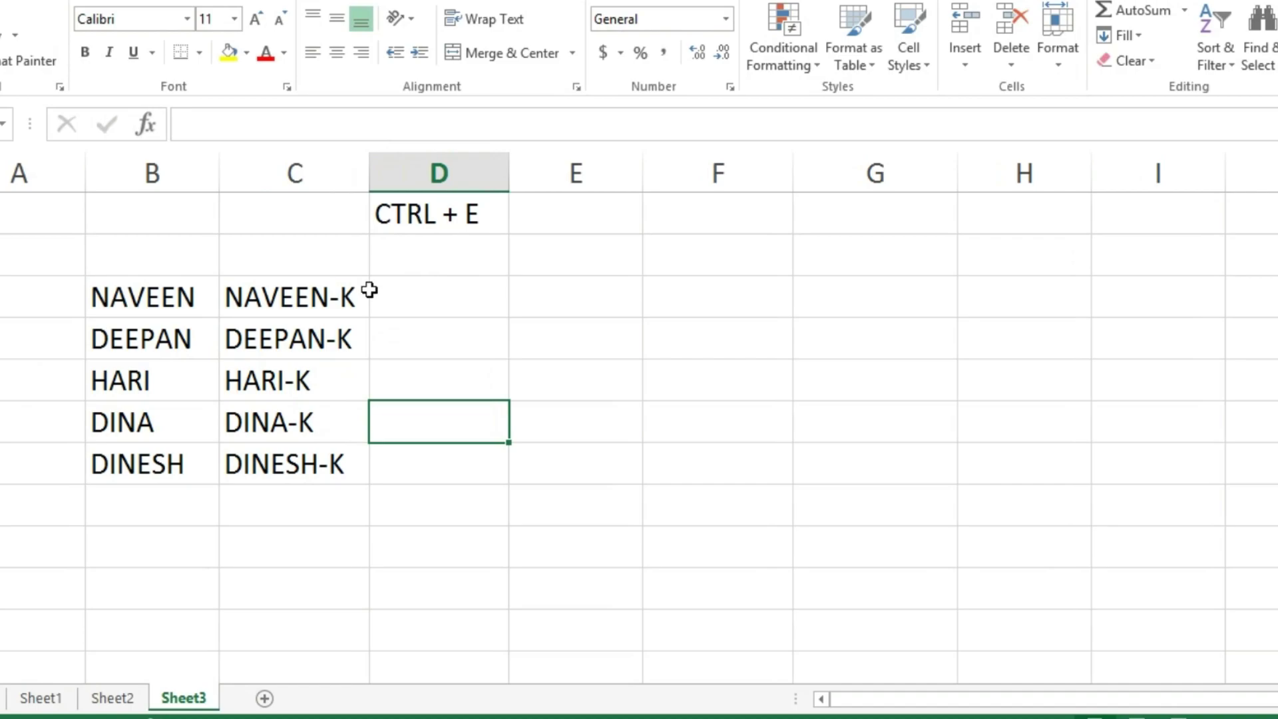
left_click(320, 296)
key("ctrl+shift+Down")
left_click(376, 337)
left_click_drag(305, 183, 566, 166)
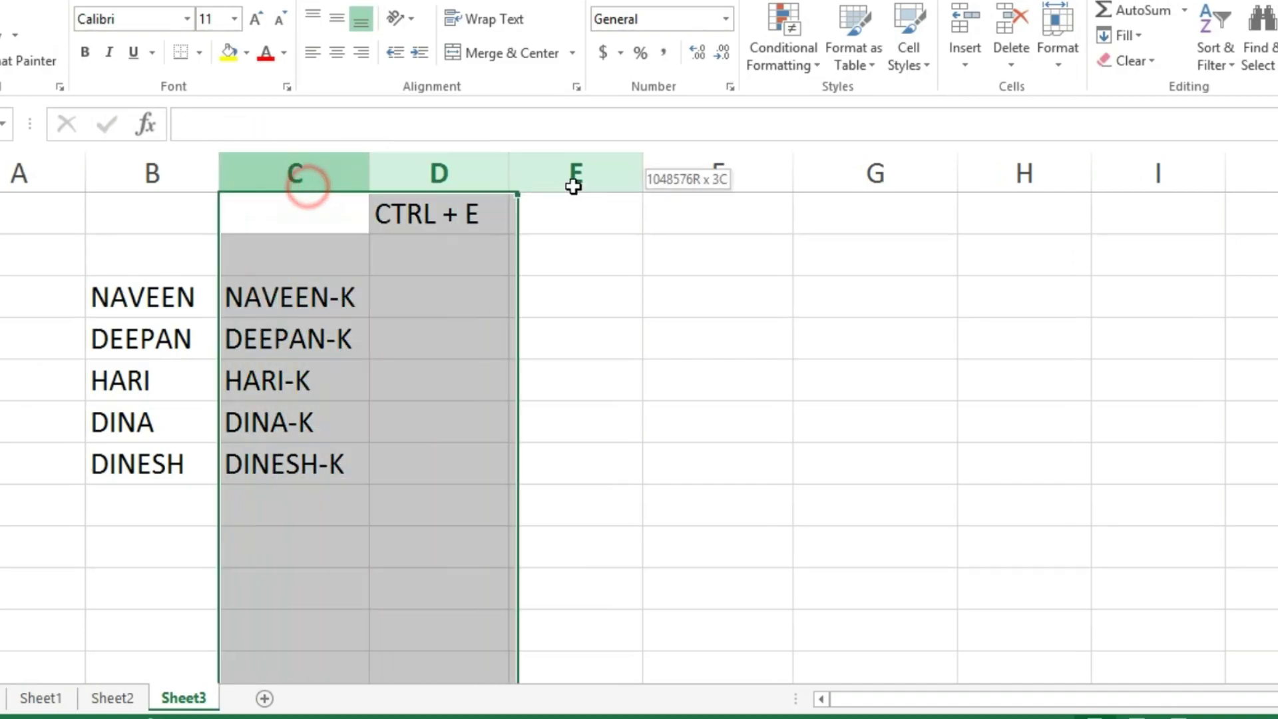
right_click(566, 167)
left_click(625, 325)
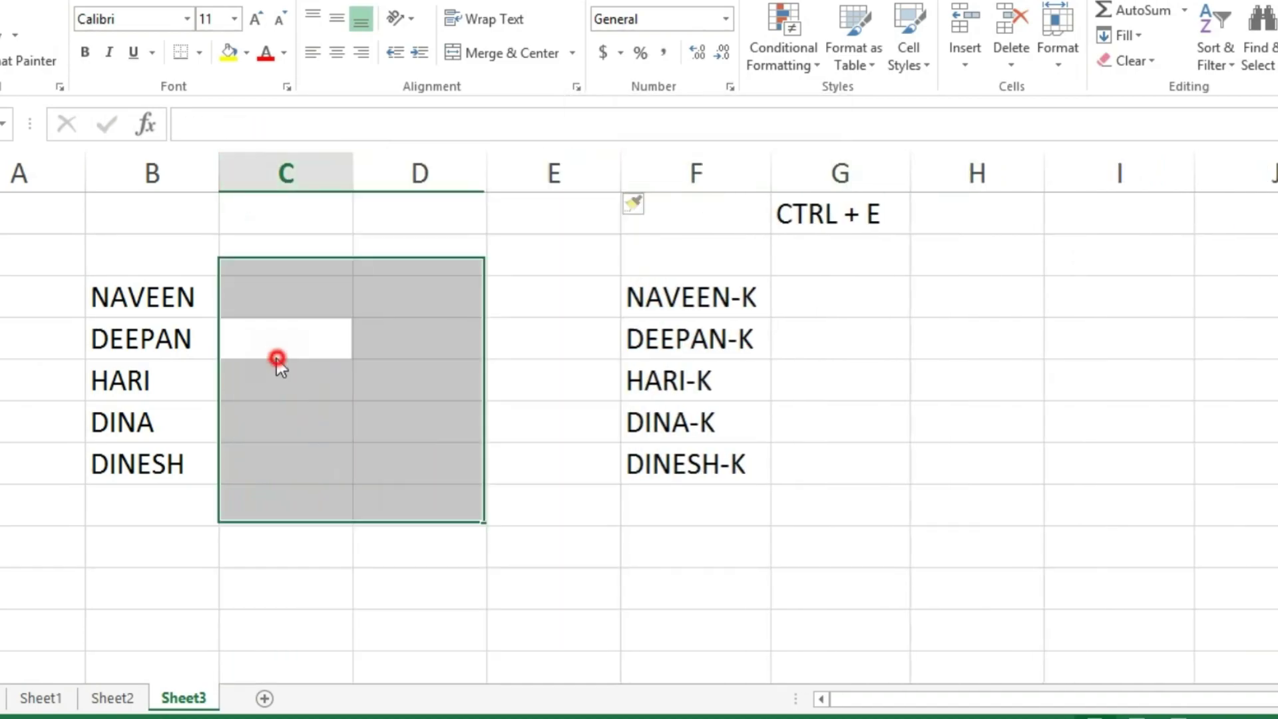
Fill the letter K into C3:C7 beside every name with Ctrl+Enter
left_click(277, 334)
left_click_drag(283, 297, 266, 463)
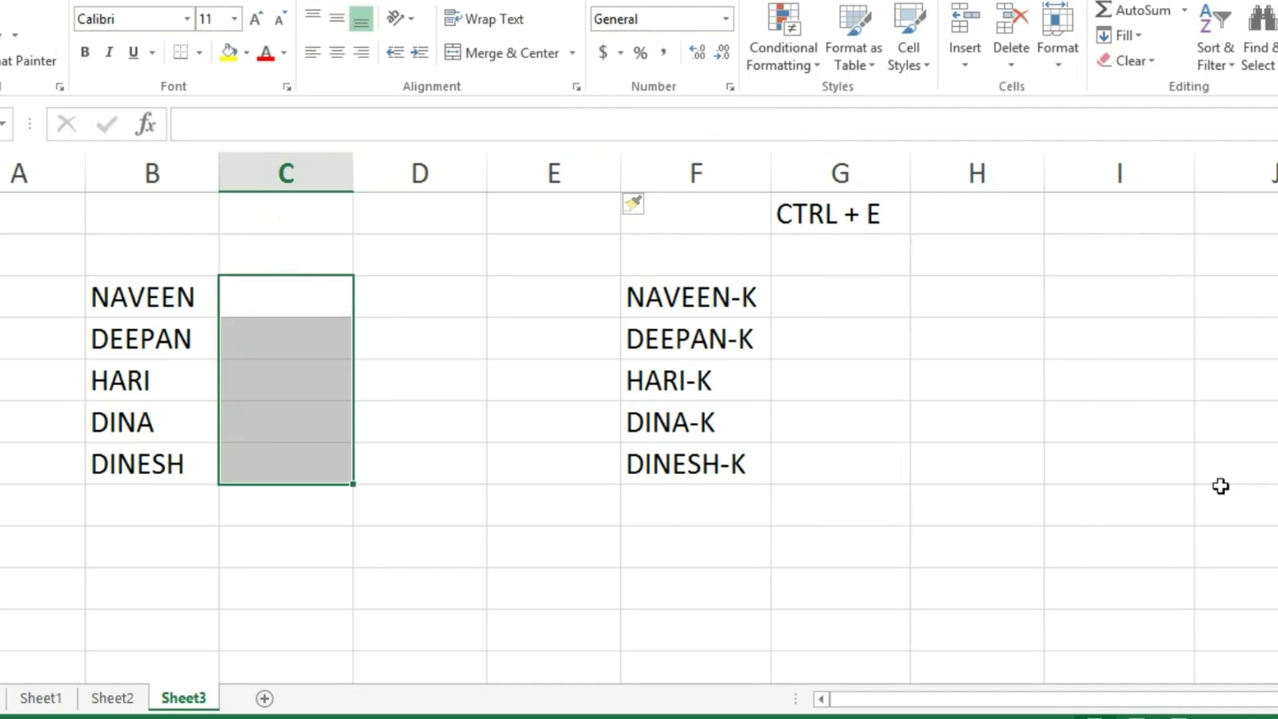
type("K")
key("ctrl+Return")
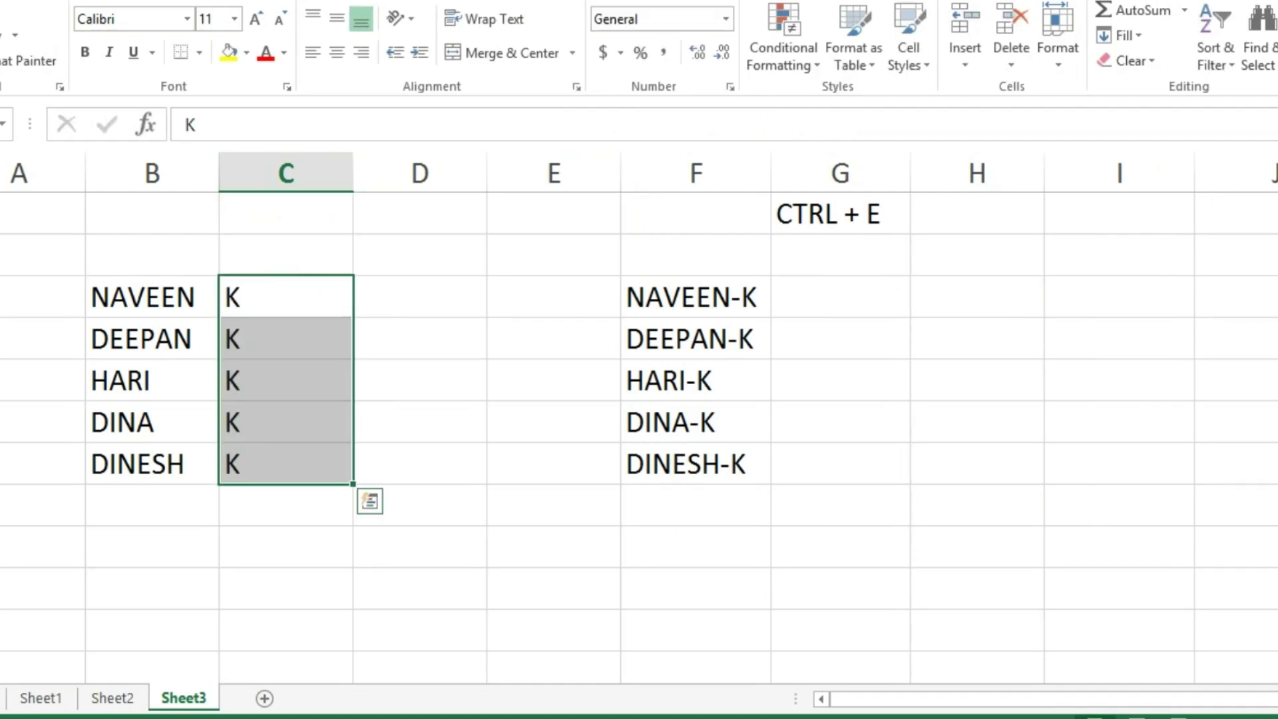
Insert two blank columns at E:F, then start a =CON formula in D3
left_click_drag(584, 176, 698, 181)
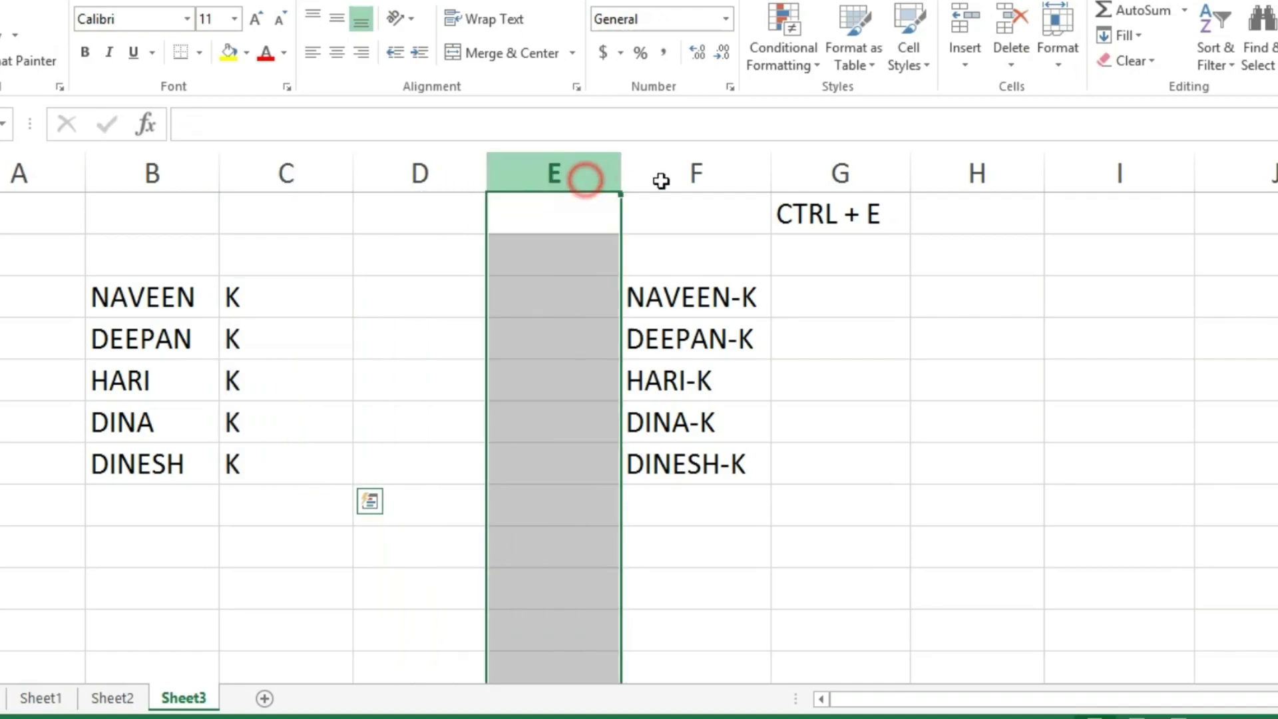
right_click(699, 183)
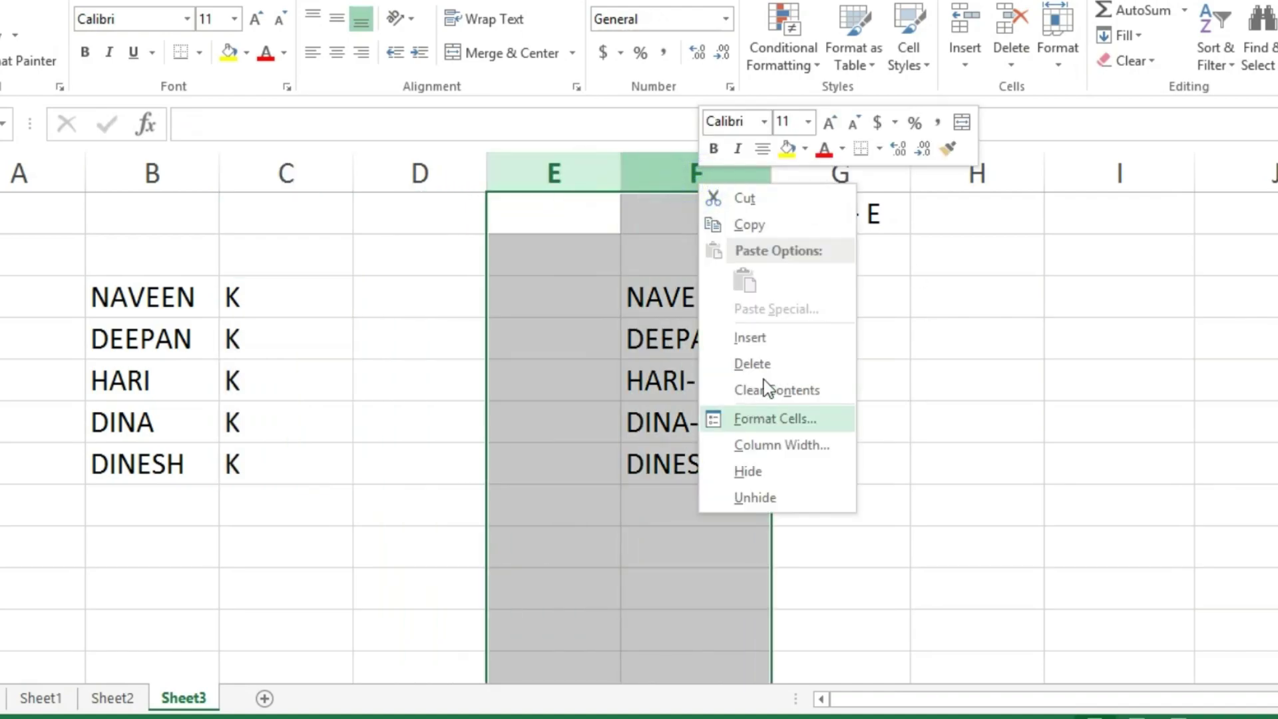
left_click(765, 340)
left_click(470, 297)
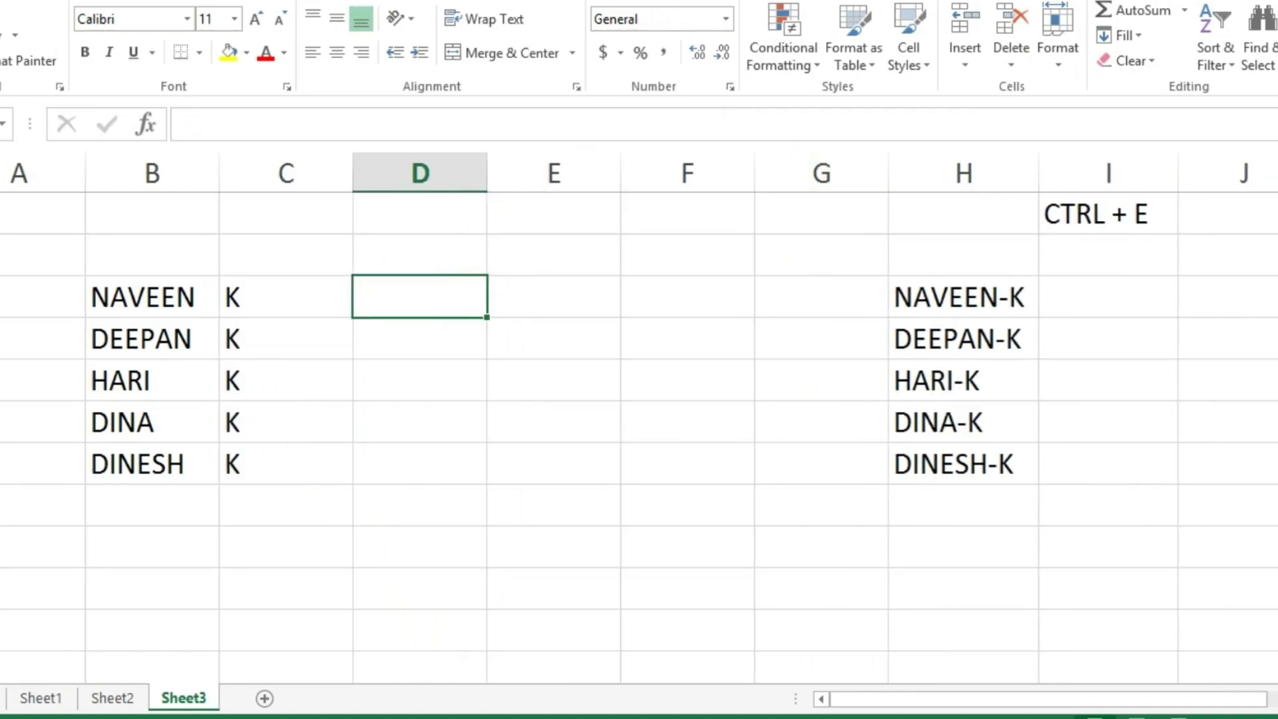
type("=")
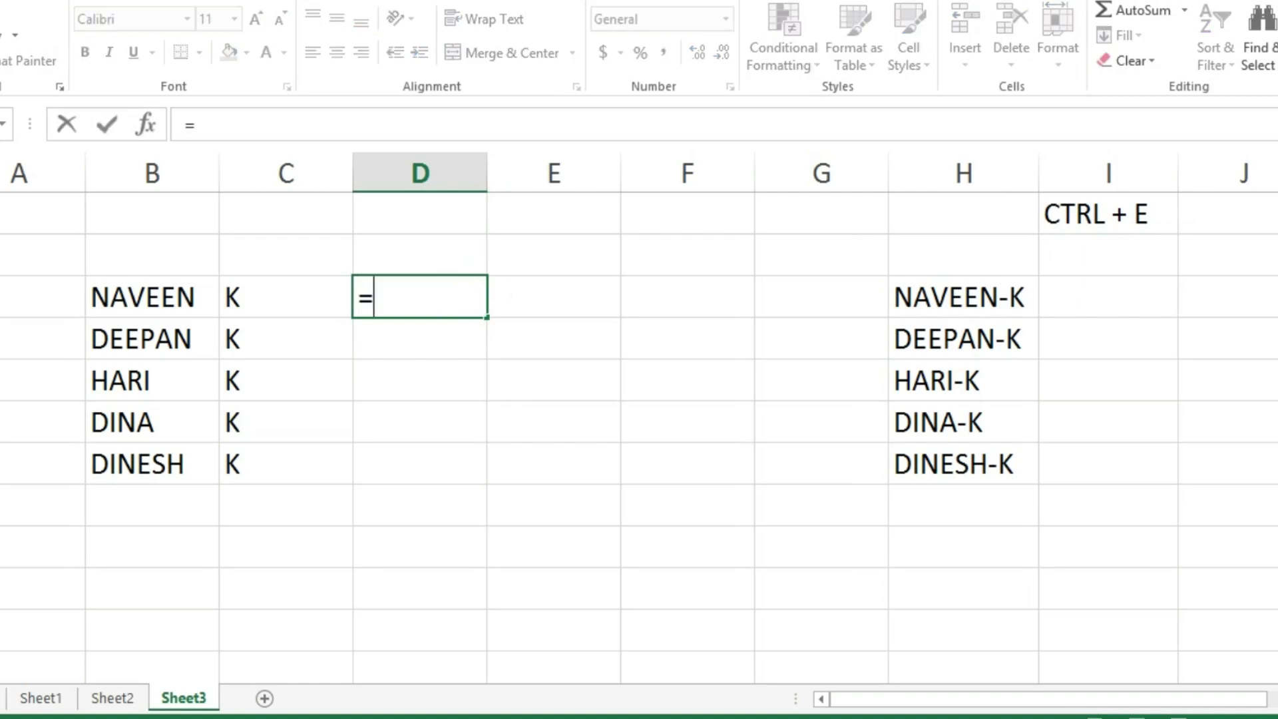
type("CON")
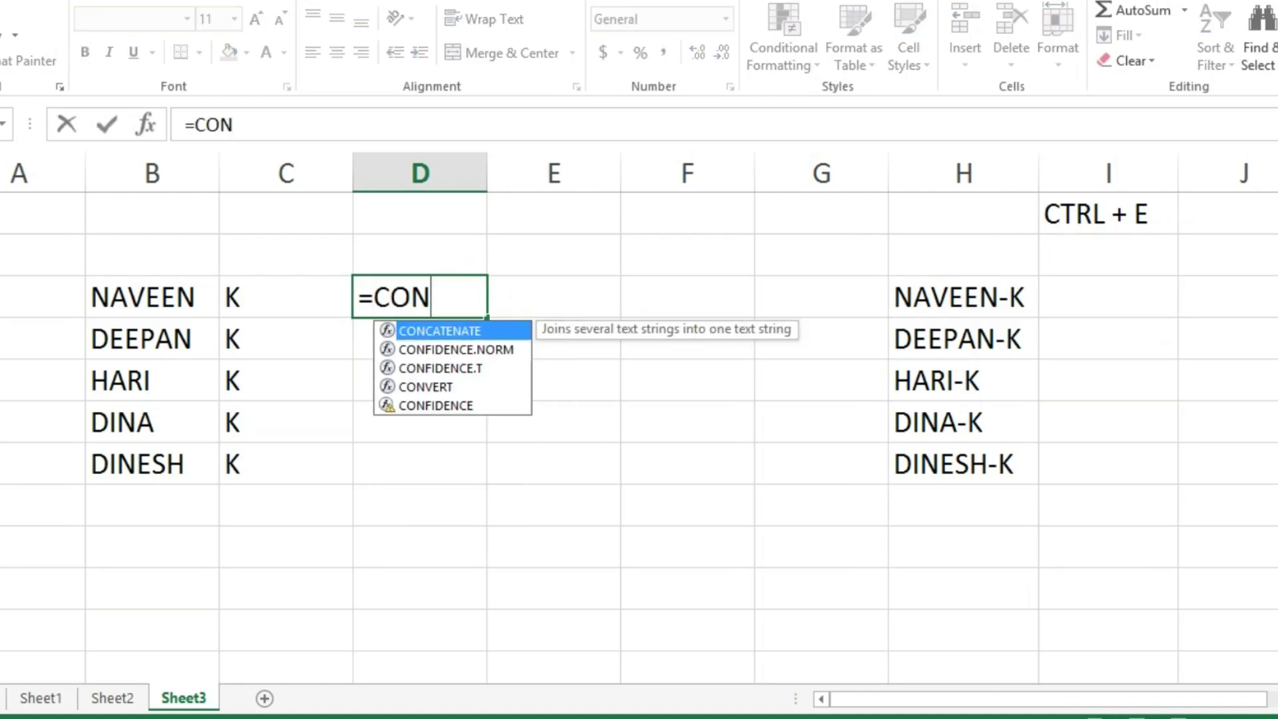
key("Tab")
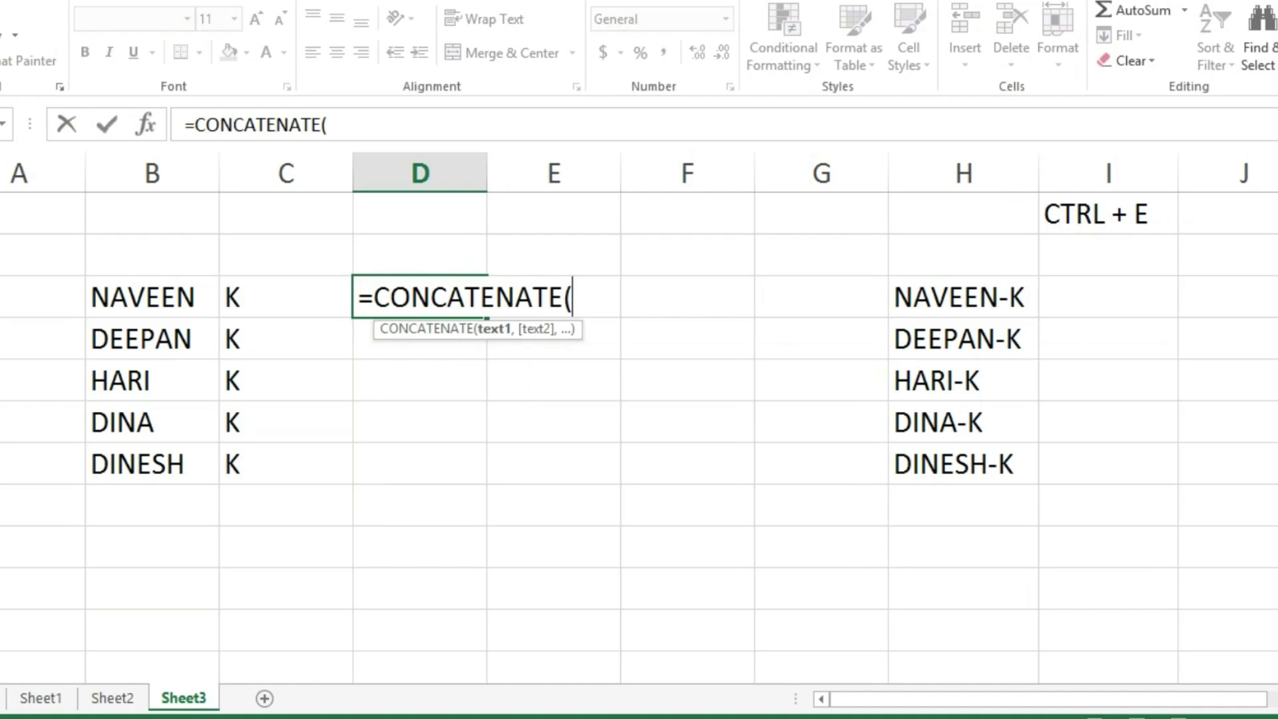
left_click(168, 293)
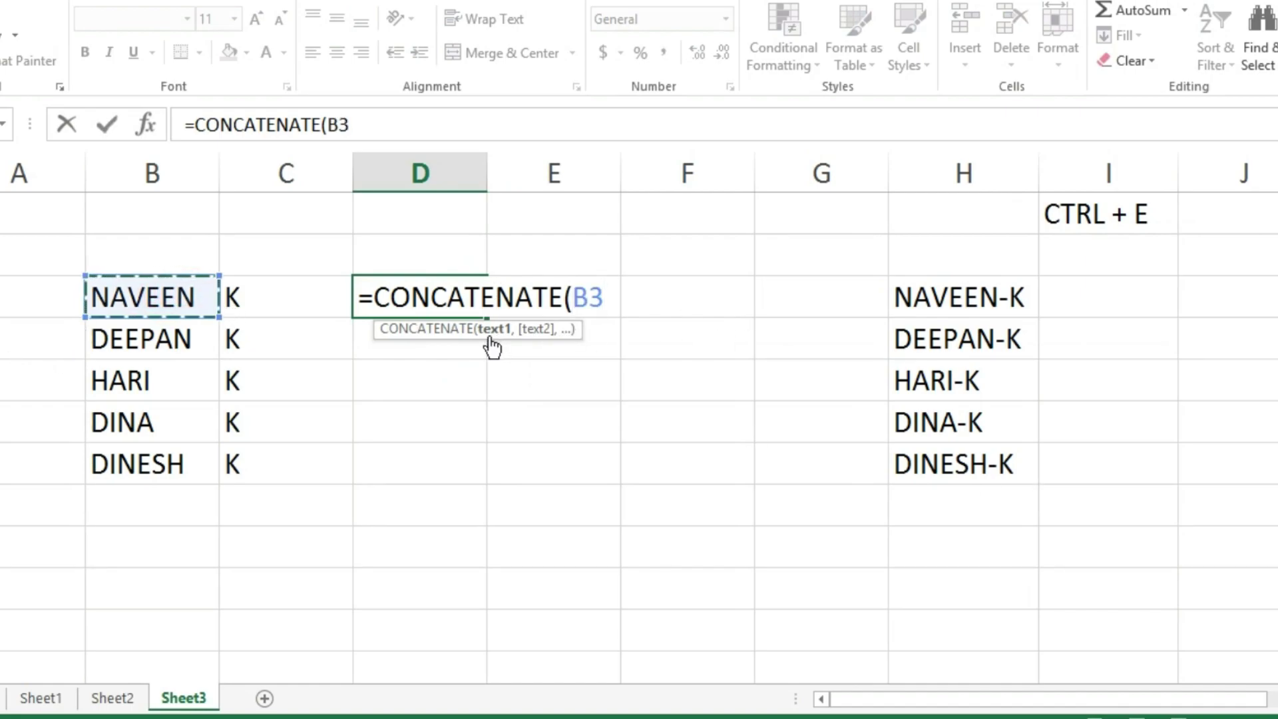
type(",")
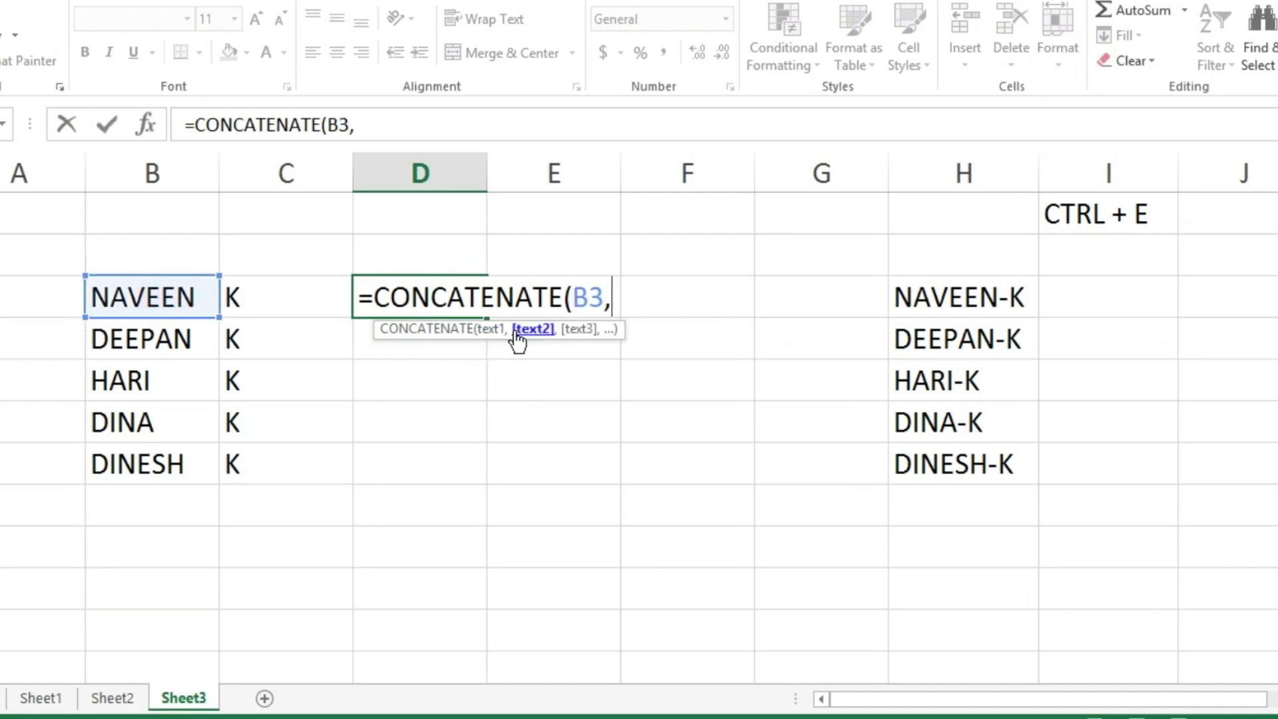
left_click(244, 290)
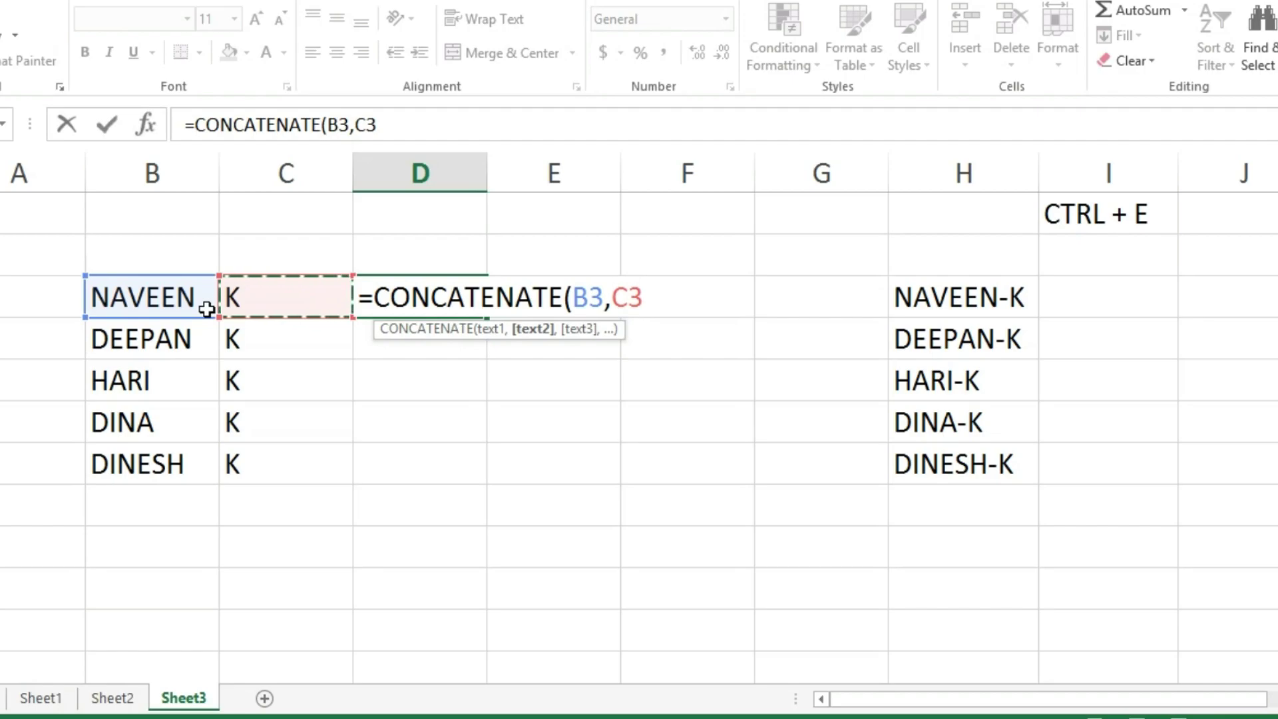
type(")")
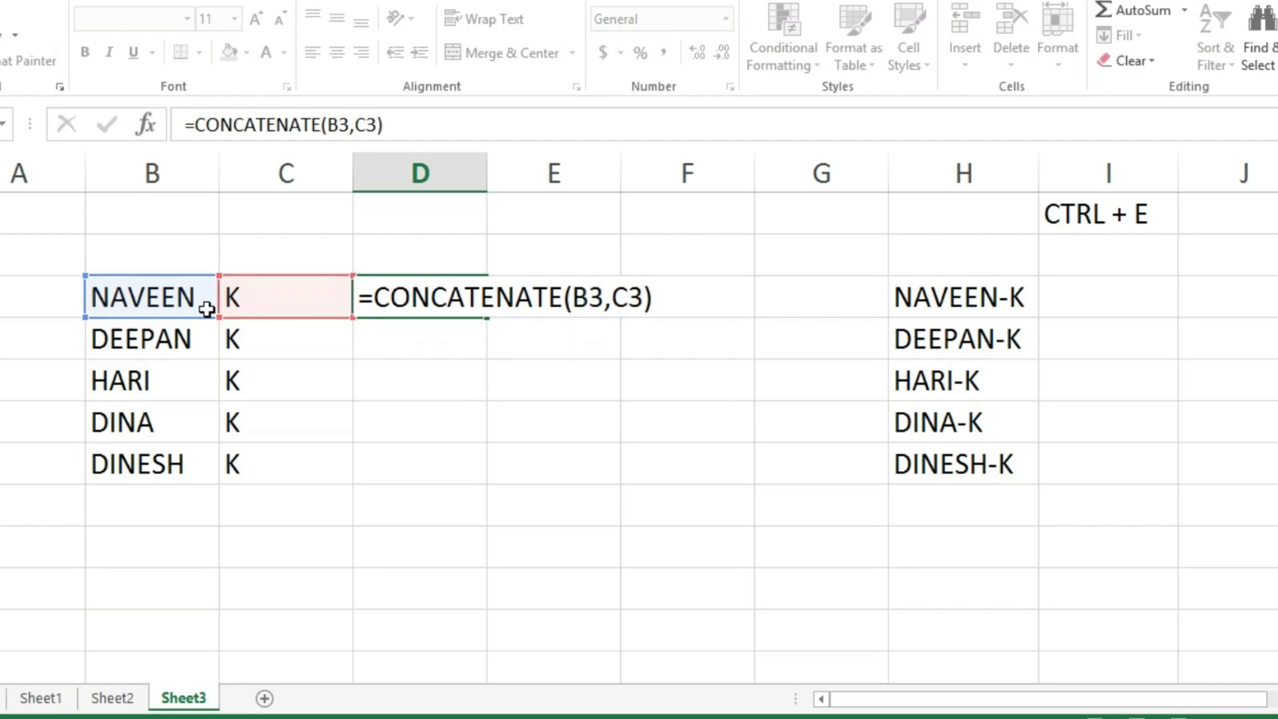
key("Return")
left_click(445, 301)
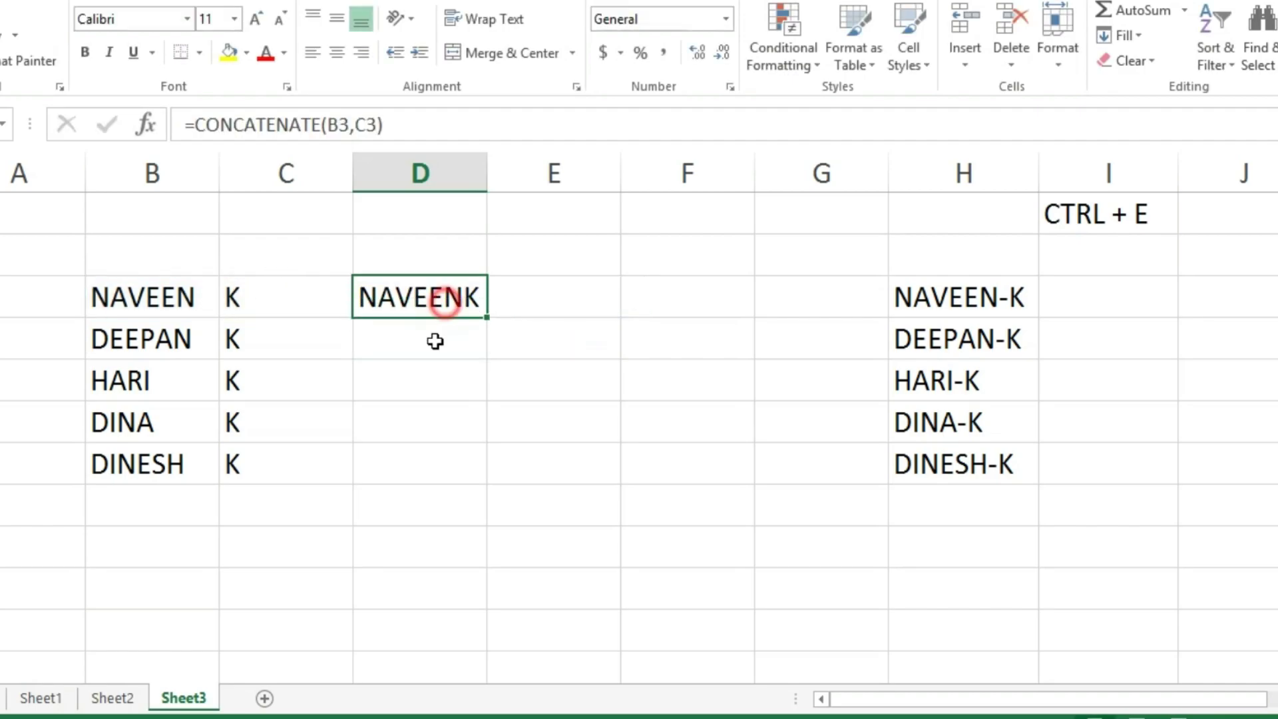
left_click(429, 347)
left_click(409, 311)
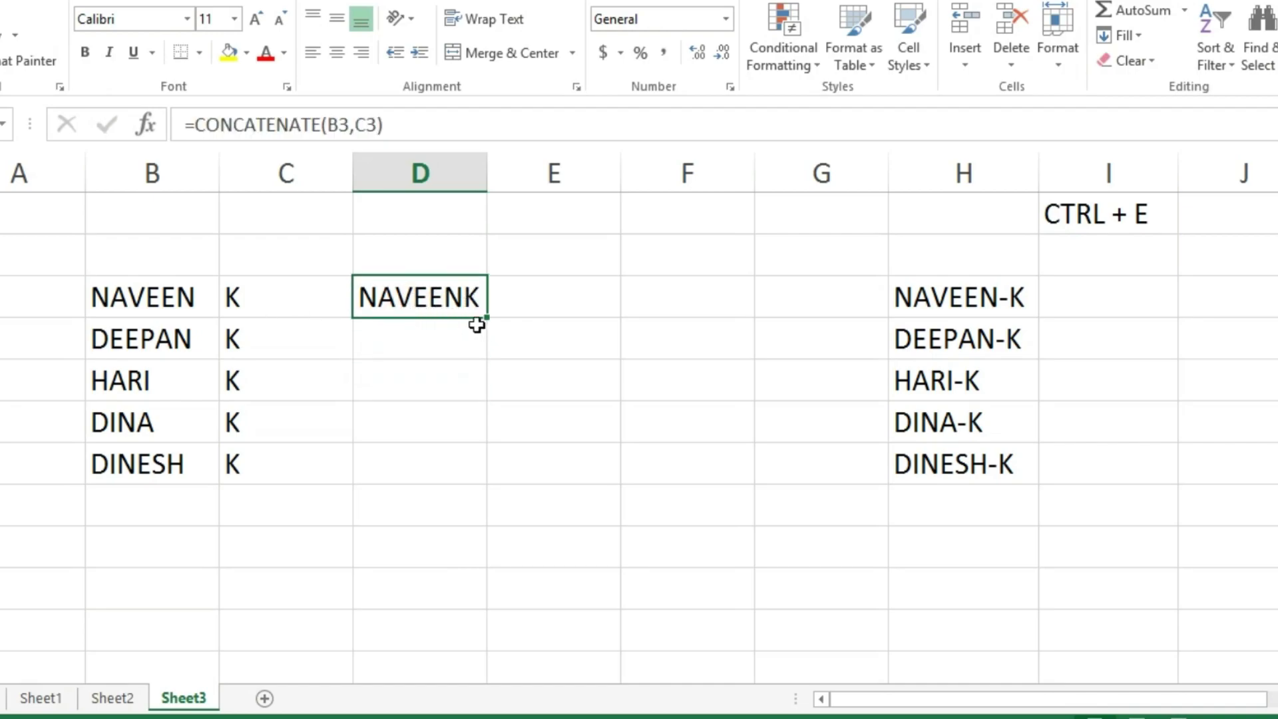
double_click(456, 293)
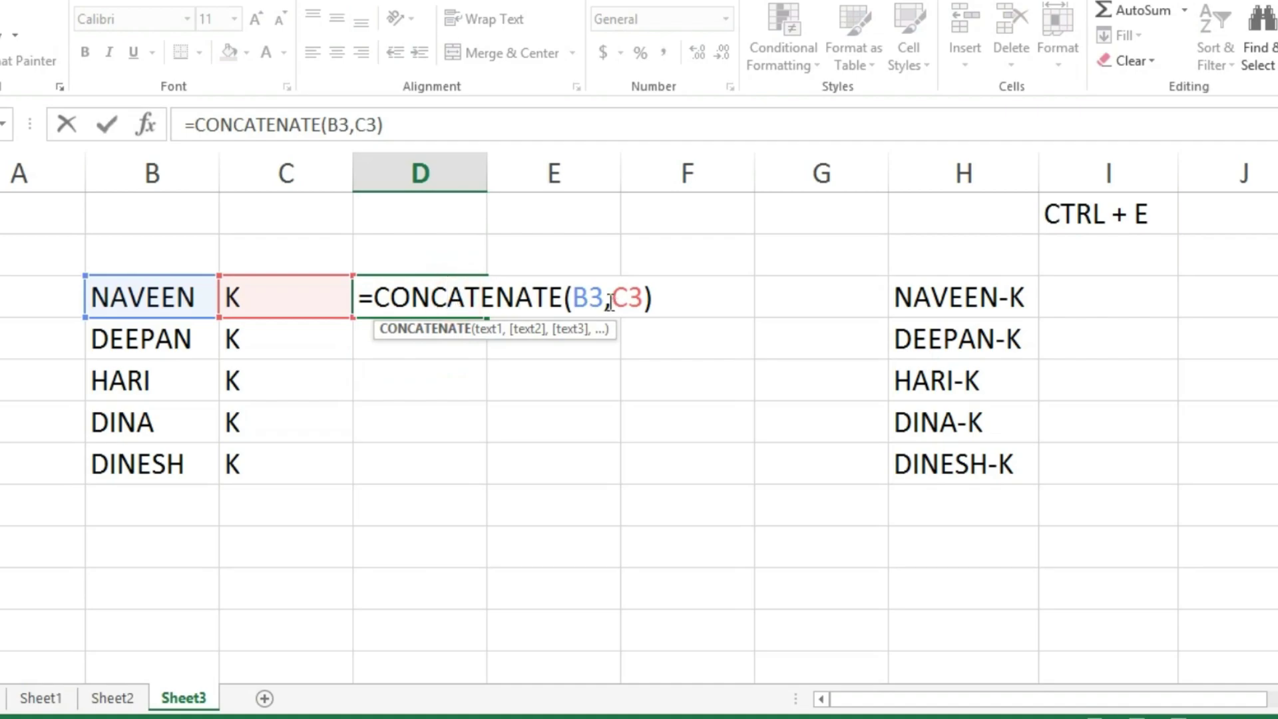
left_click(603, 299)
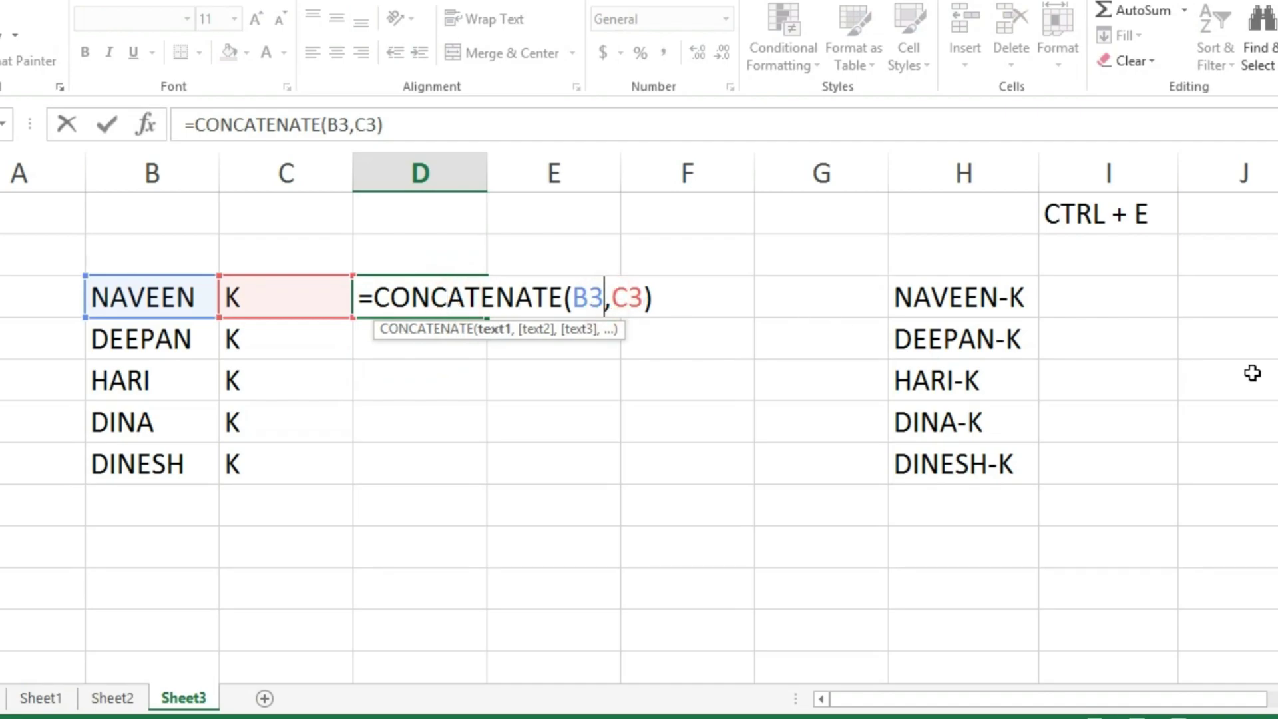
key("Right")
type("\"\"")
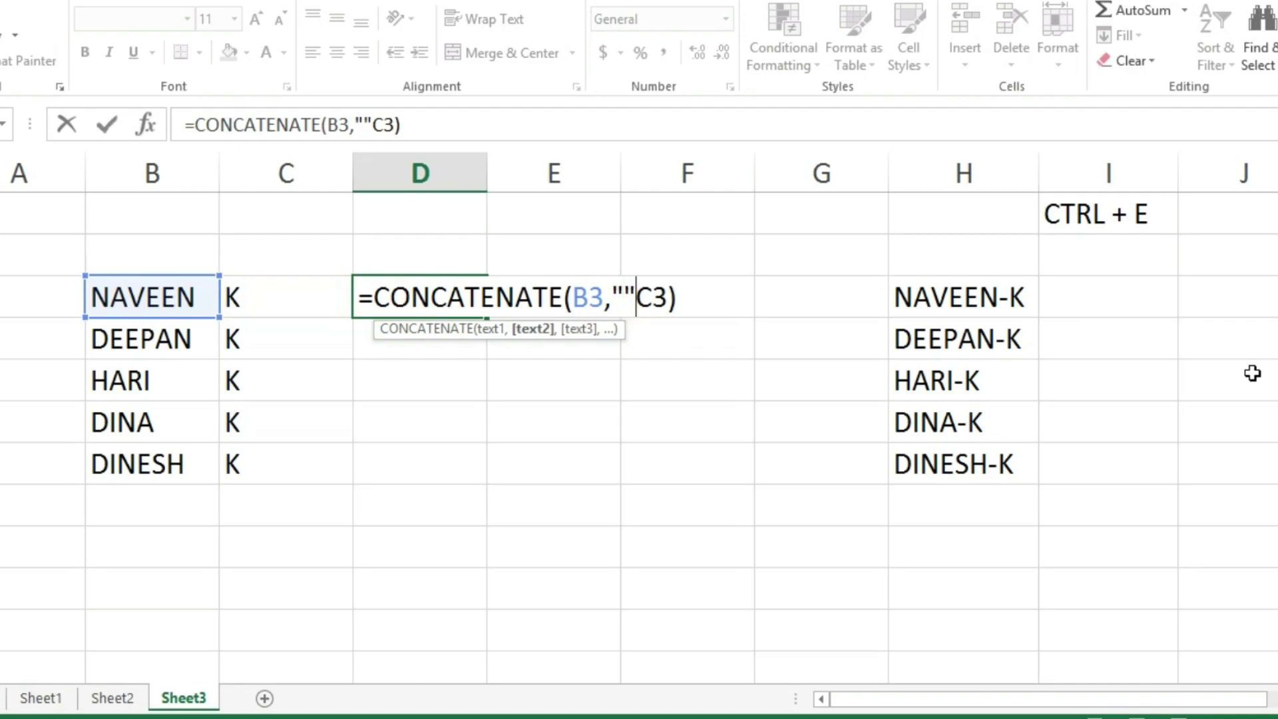
type(",")
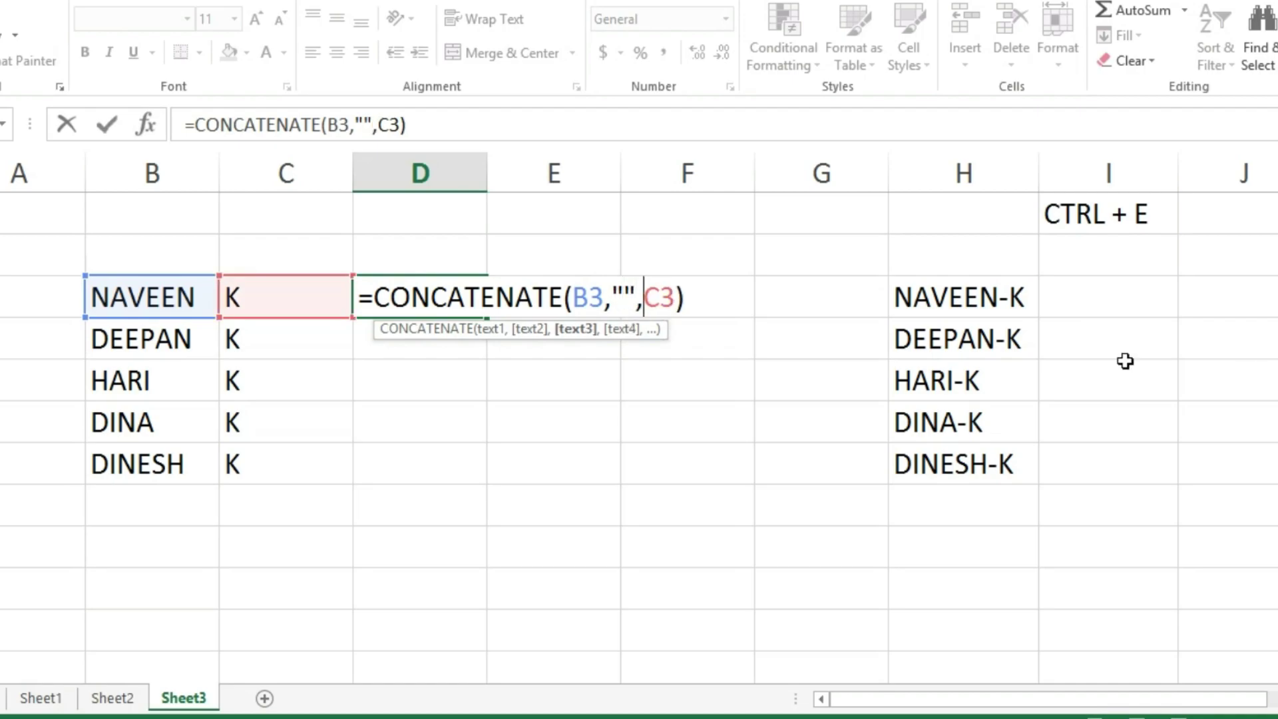
left_click(622, 286)
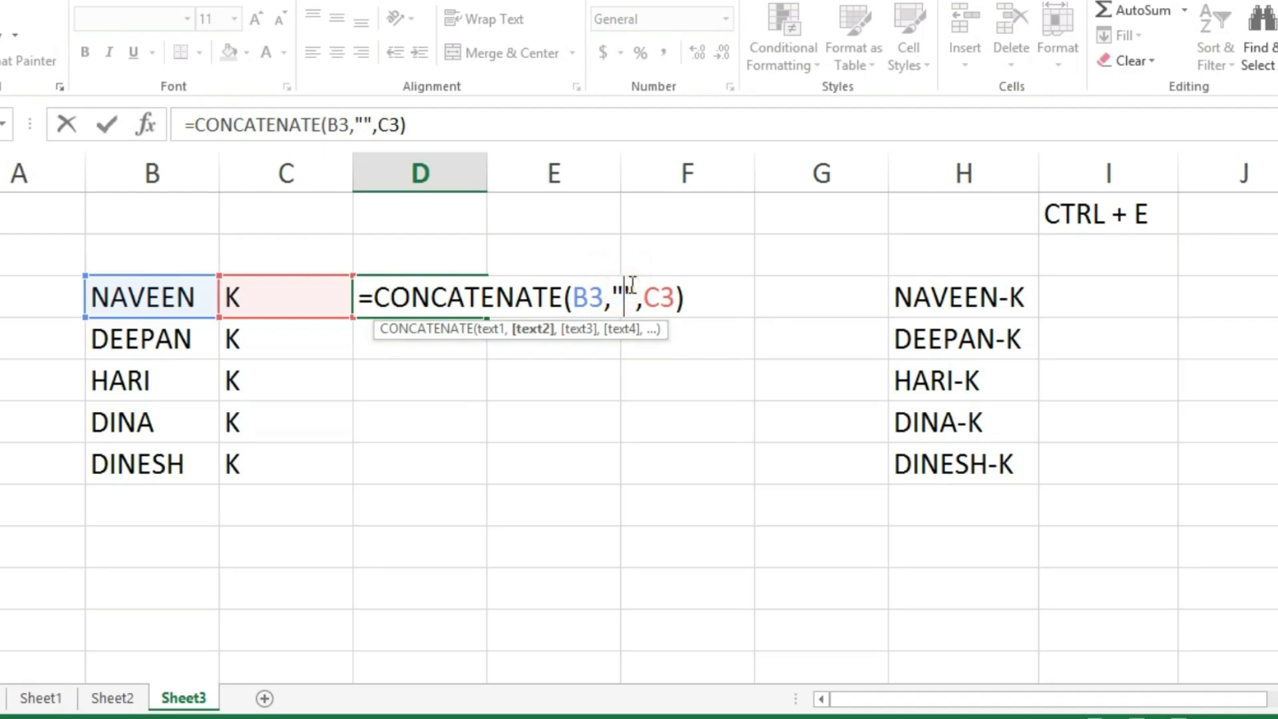
type(",")
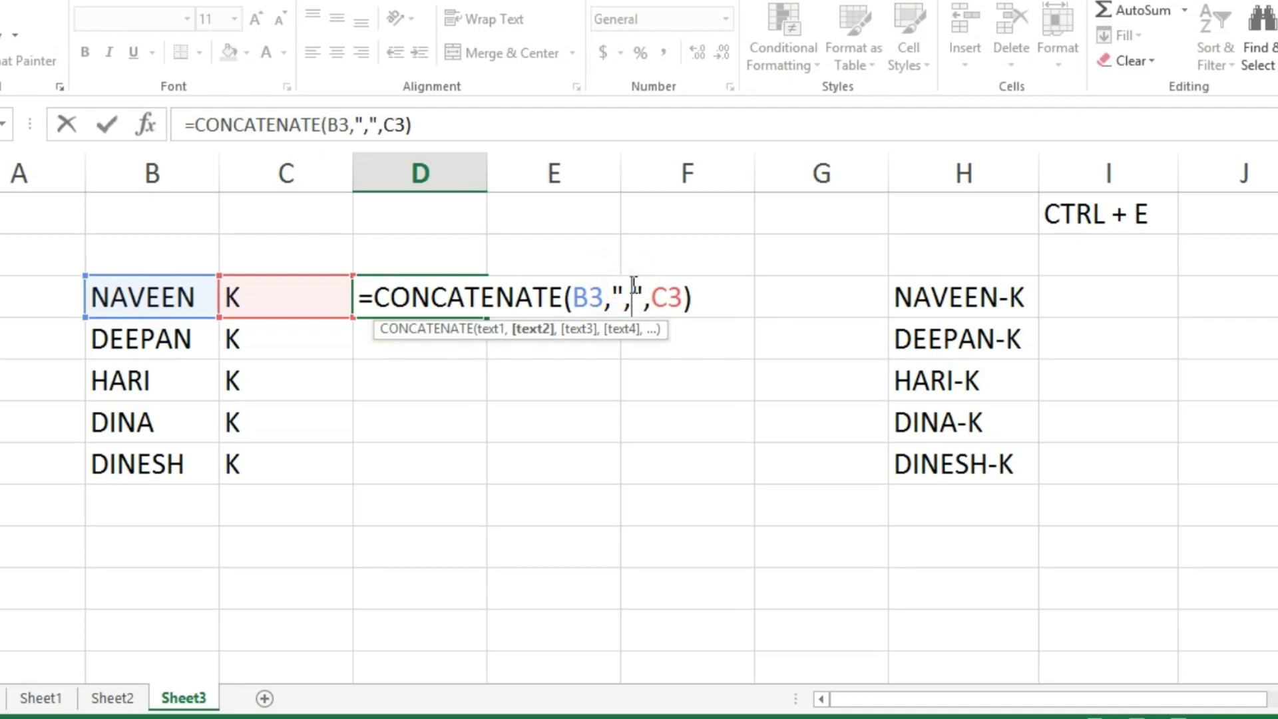
key("BackSpace")
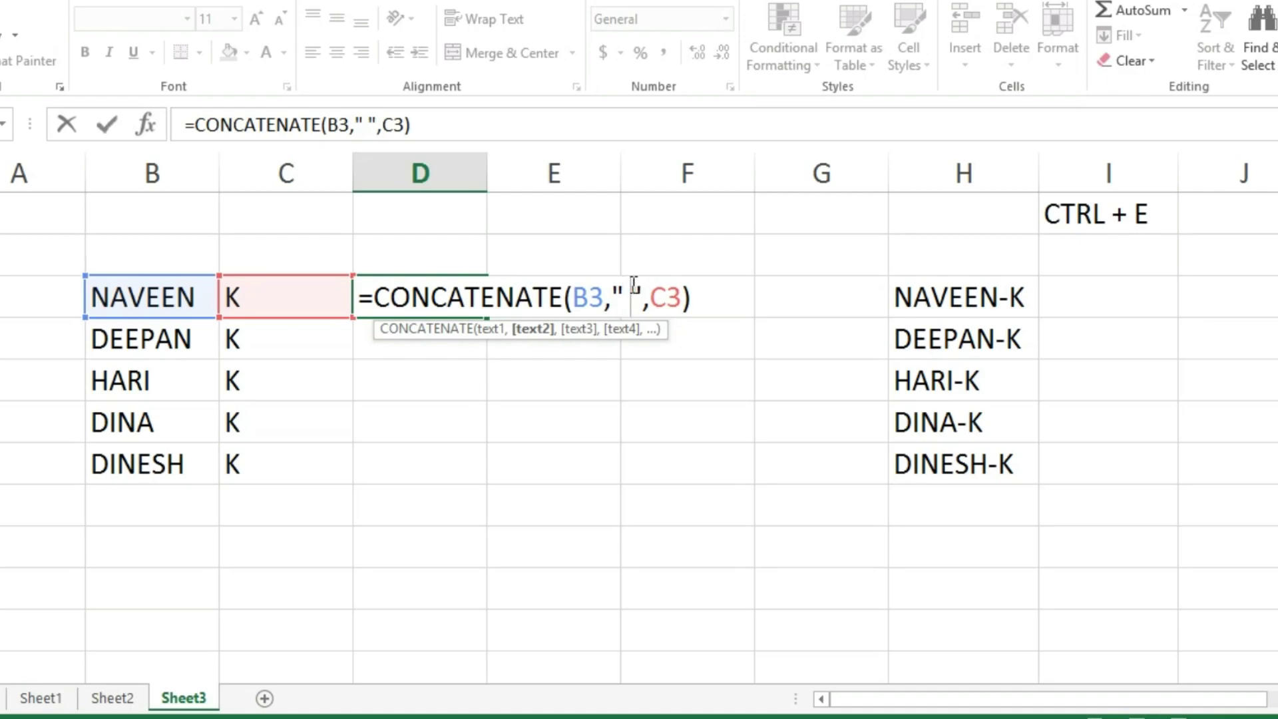
key("Return")
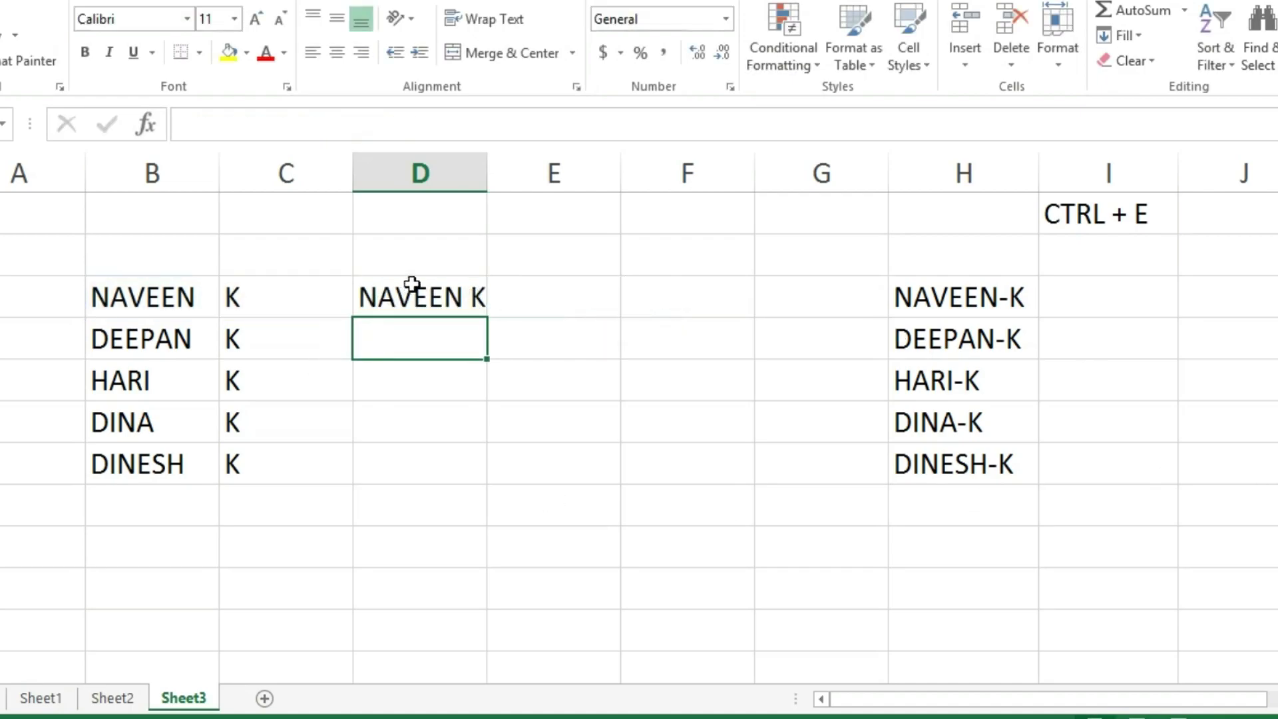
left_click(416, 293)
left_click_drag(487, 163, 541, 164)
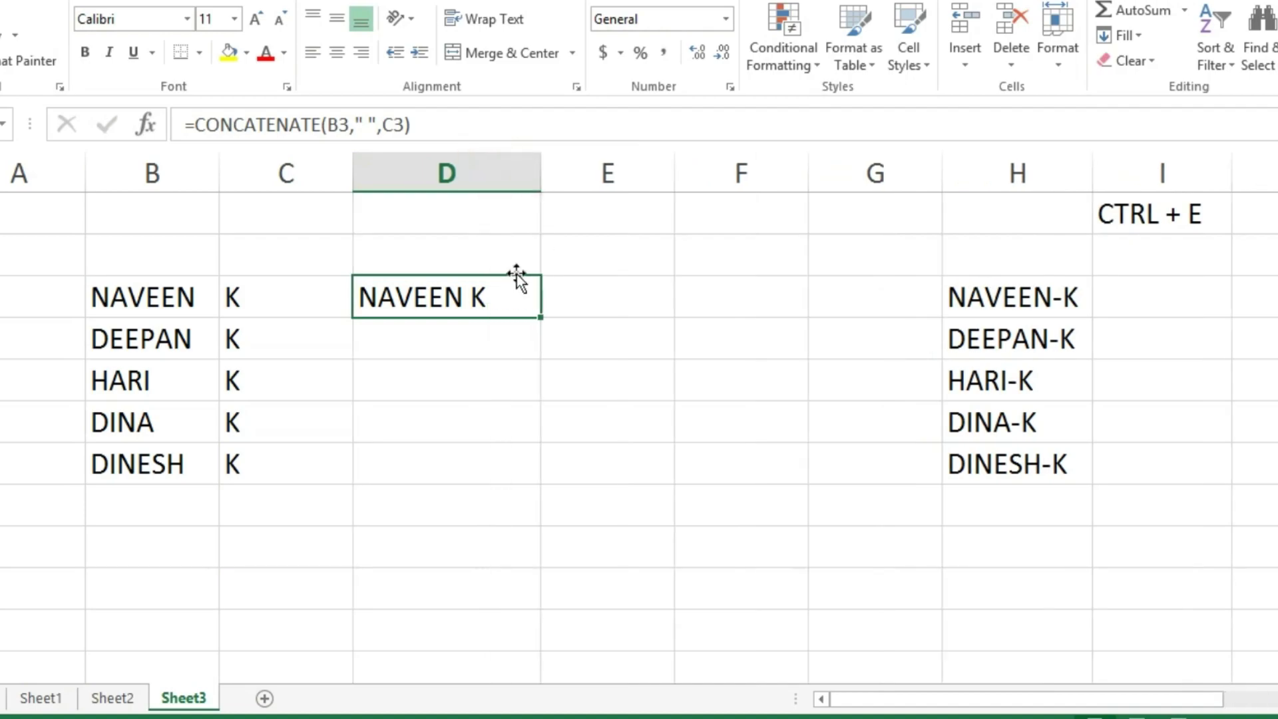
left_click_drag(442, 280, 419, 457)
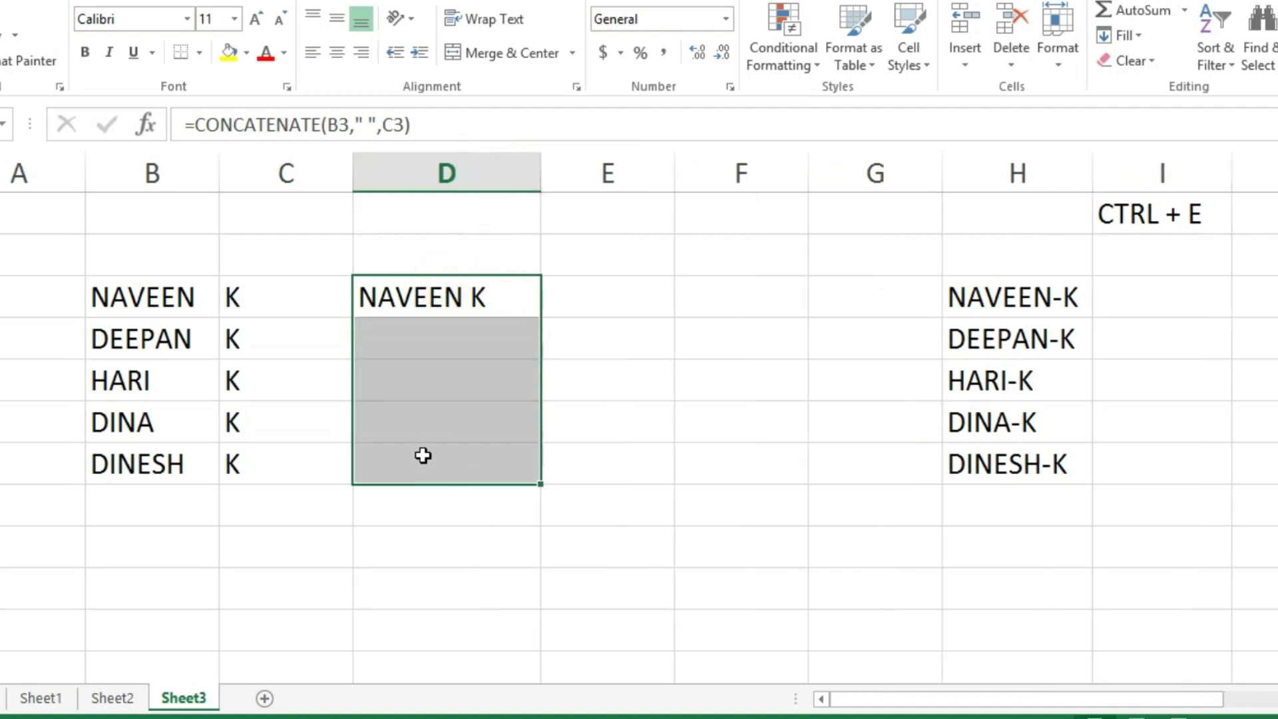
key("ctrl+e")
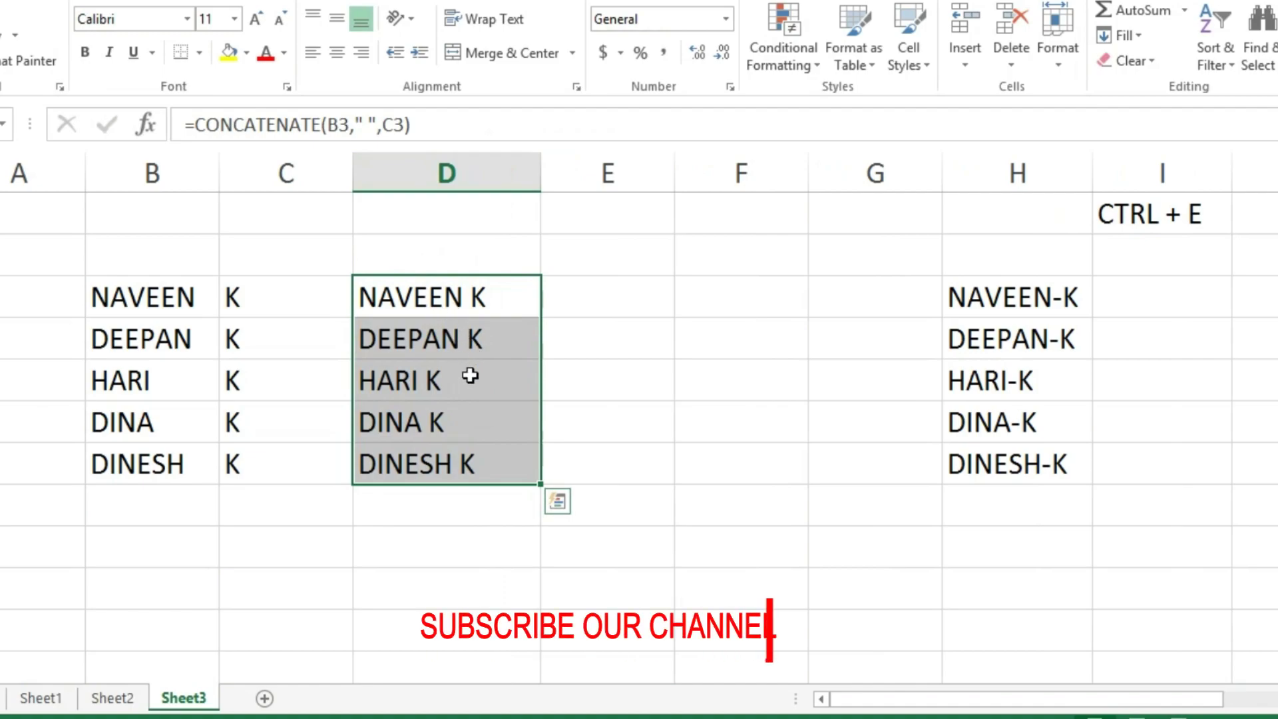
left_click(456, 353)
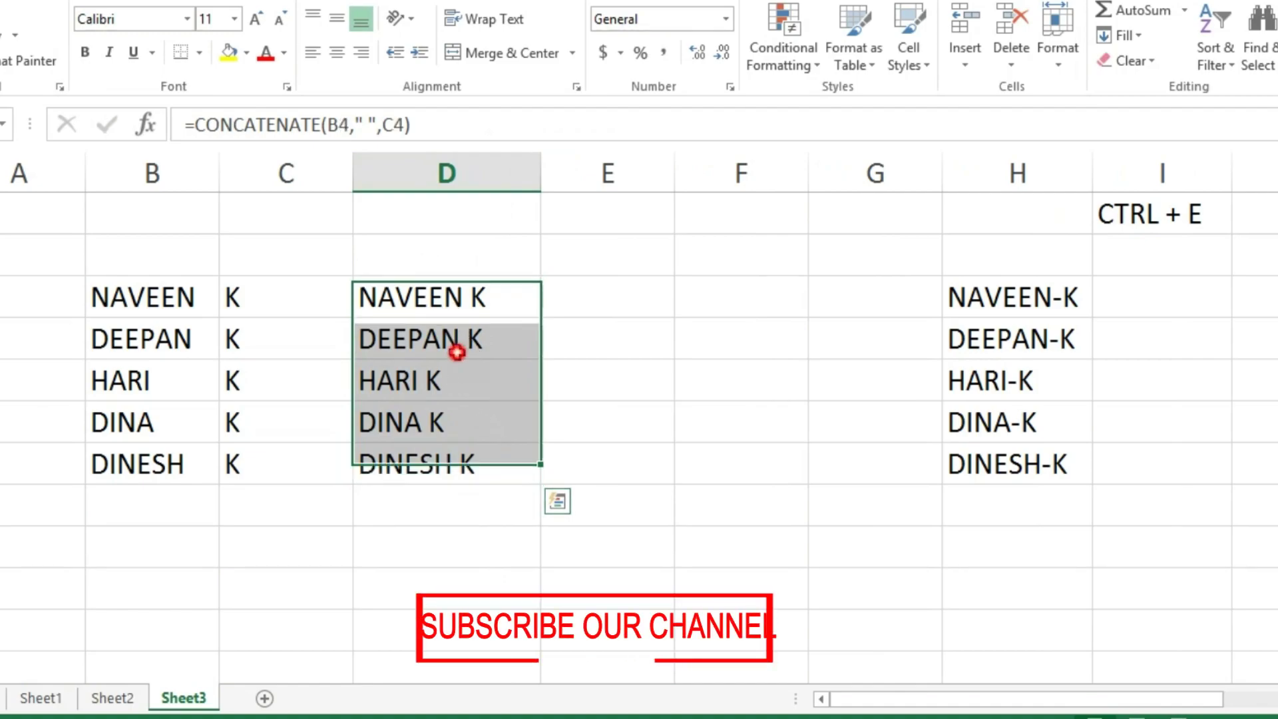
double_click(480, 297)
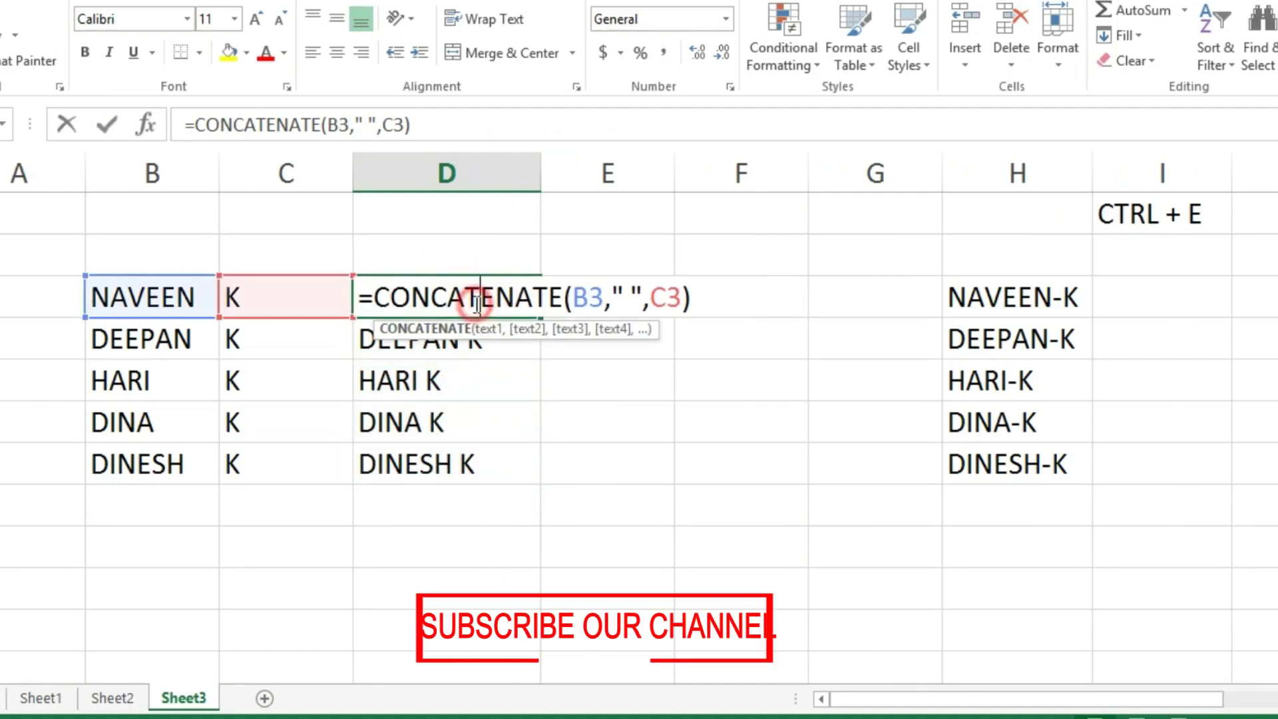
left_click(624, 293)
key("Right")
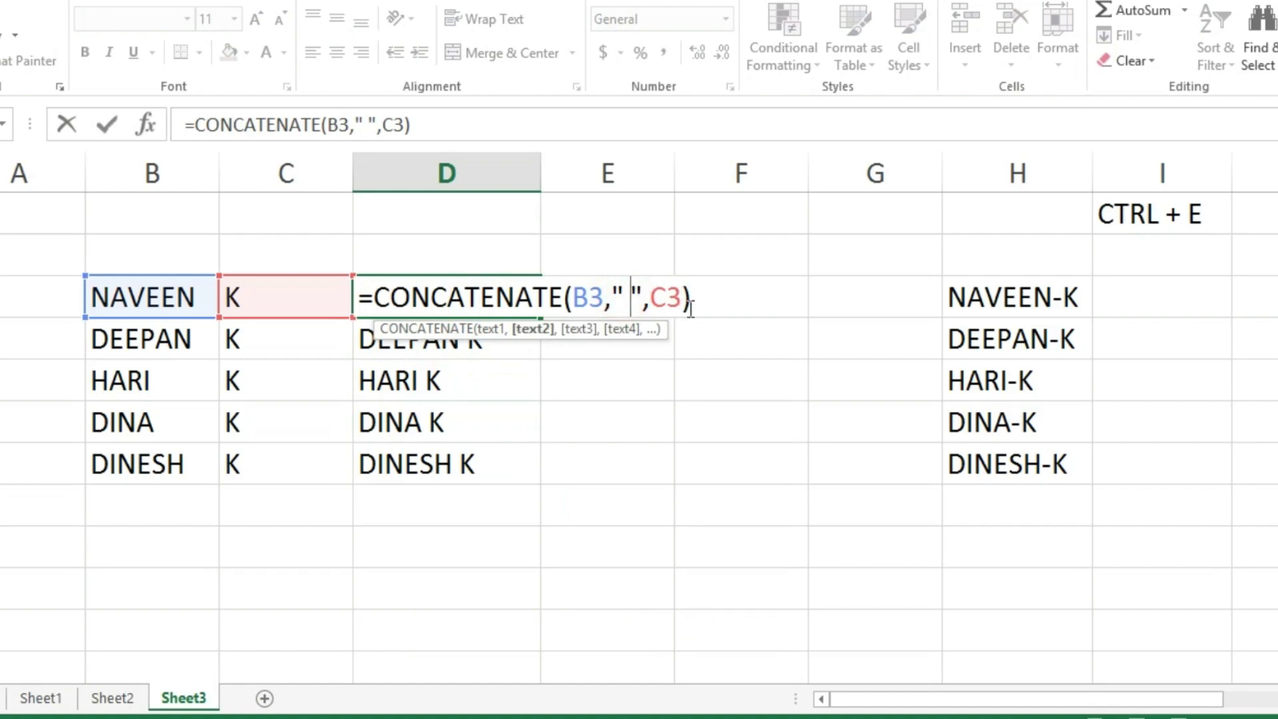
key("BackSpace")
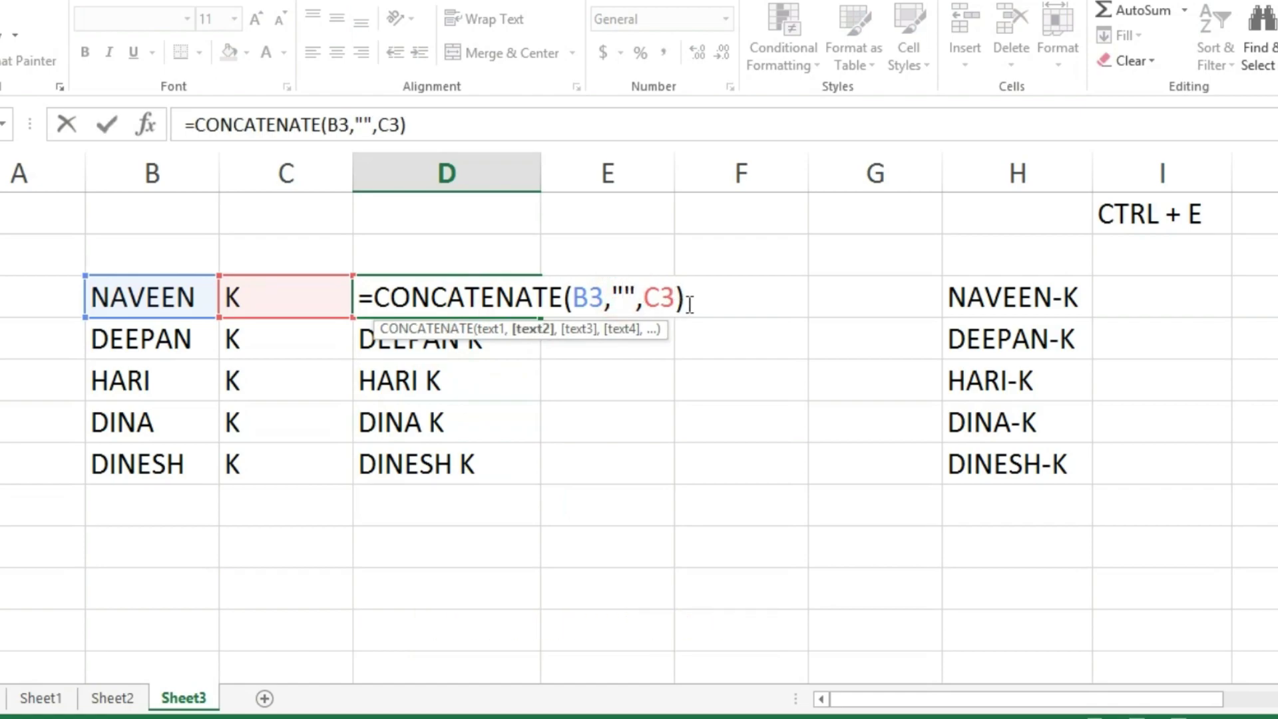
type("-")
key("Return")
left_click(490, 300)
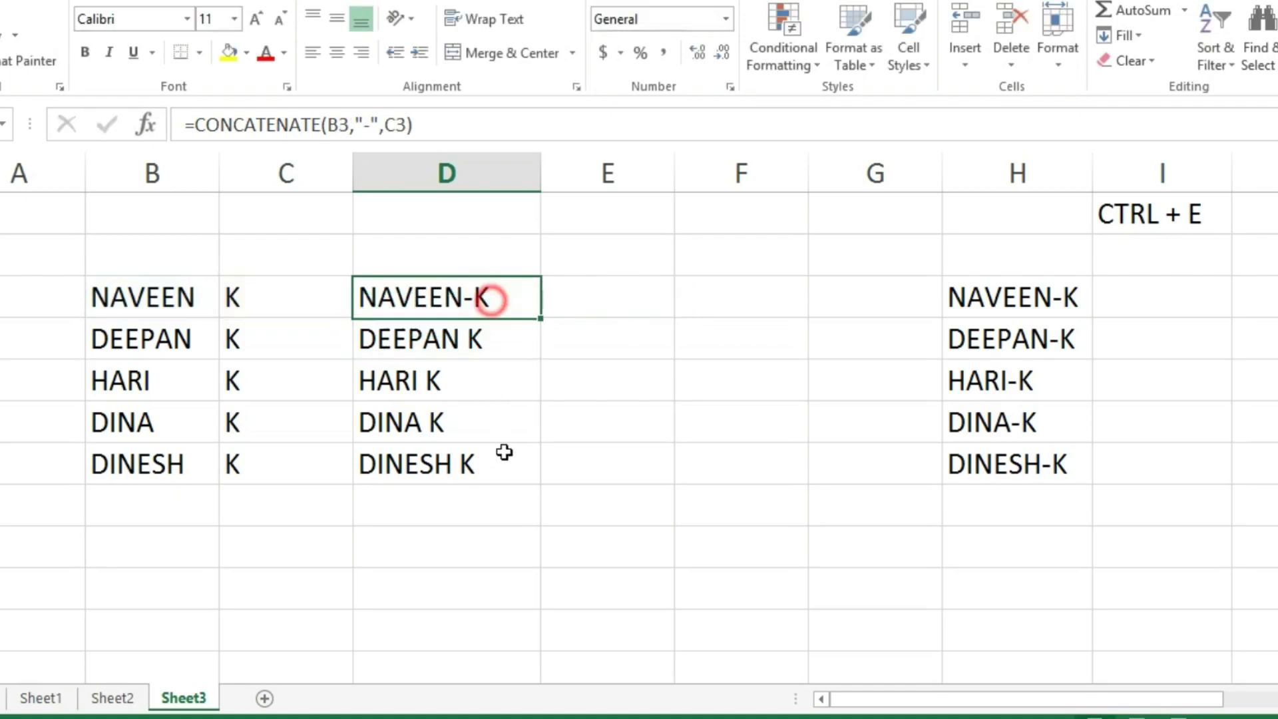
left_click(503, 452, "shift")
key("ctrl+e")
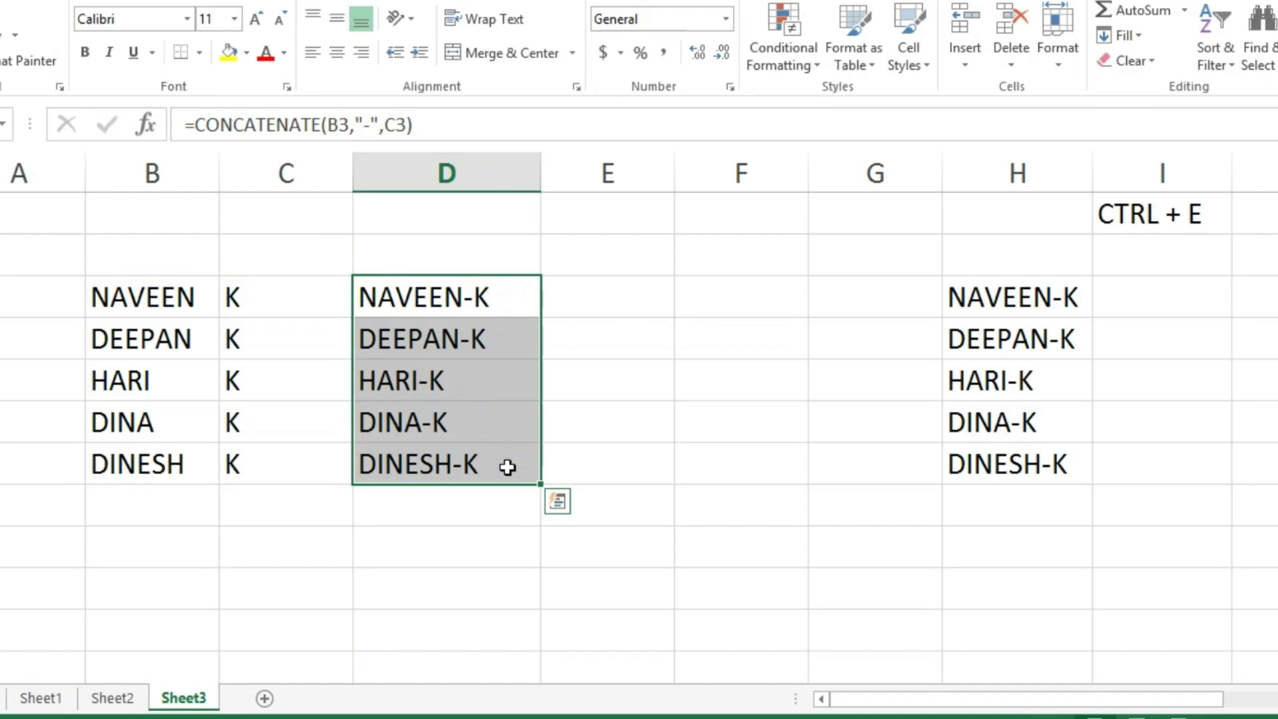
left_click(230, 312)
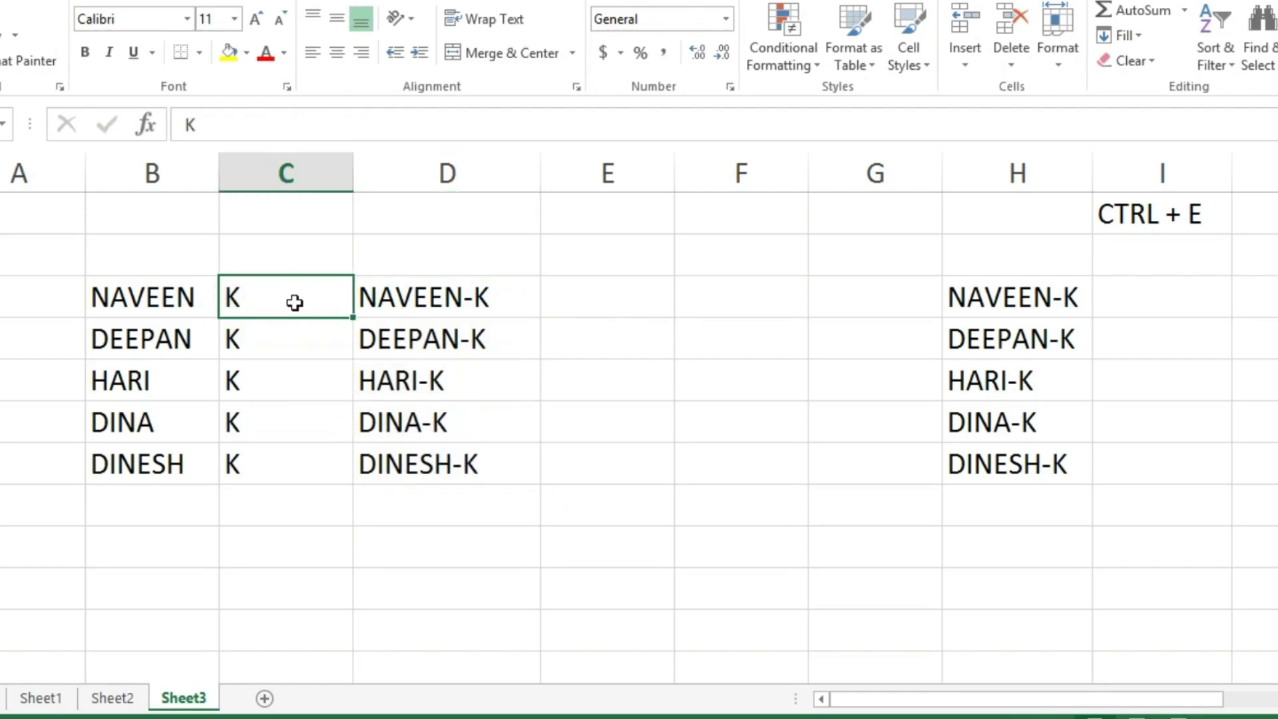
left_click_drag(258, 299, 221, 478)
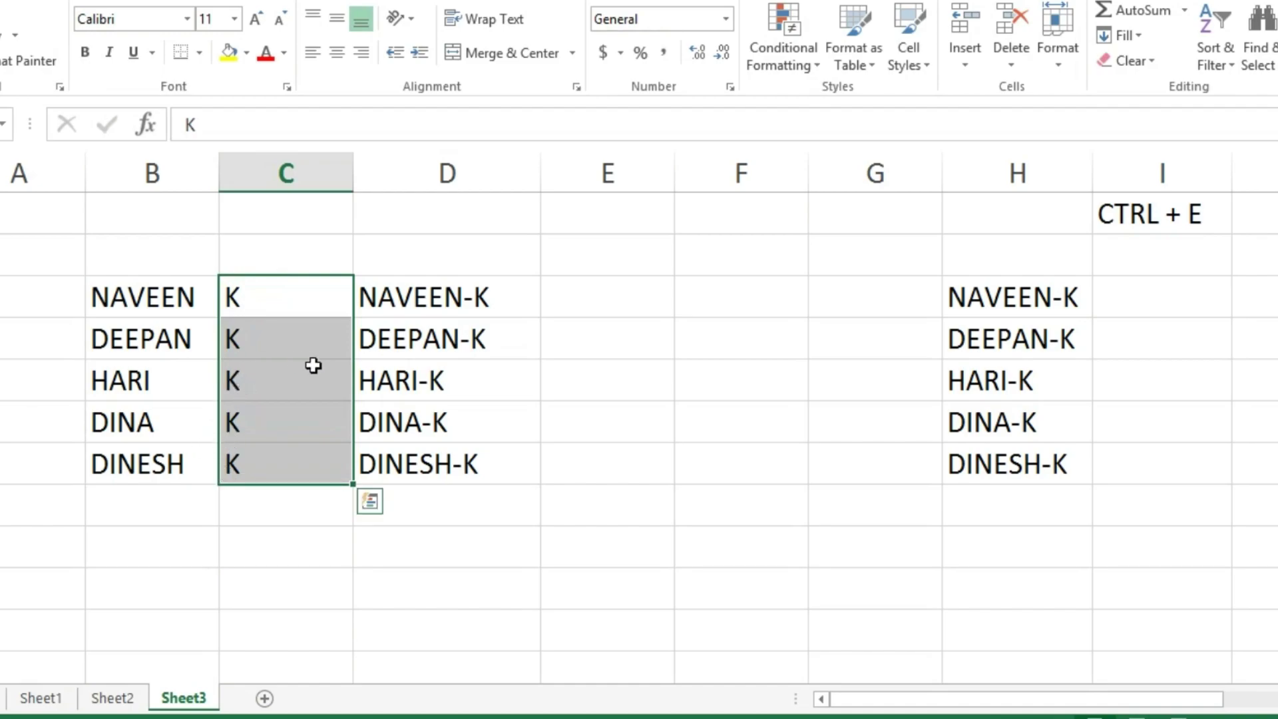
left_click(440, 313)
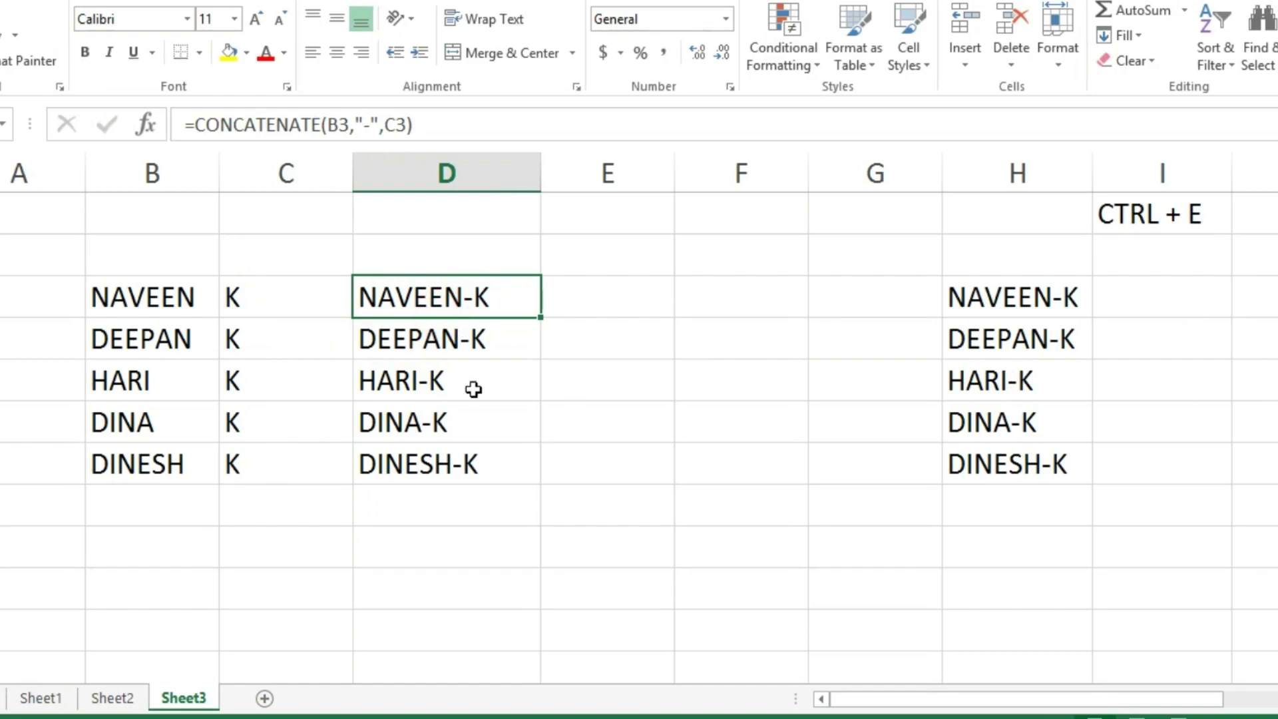